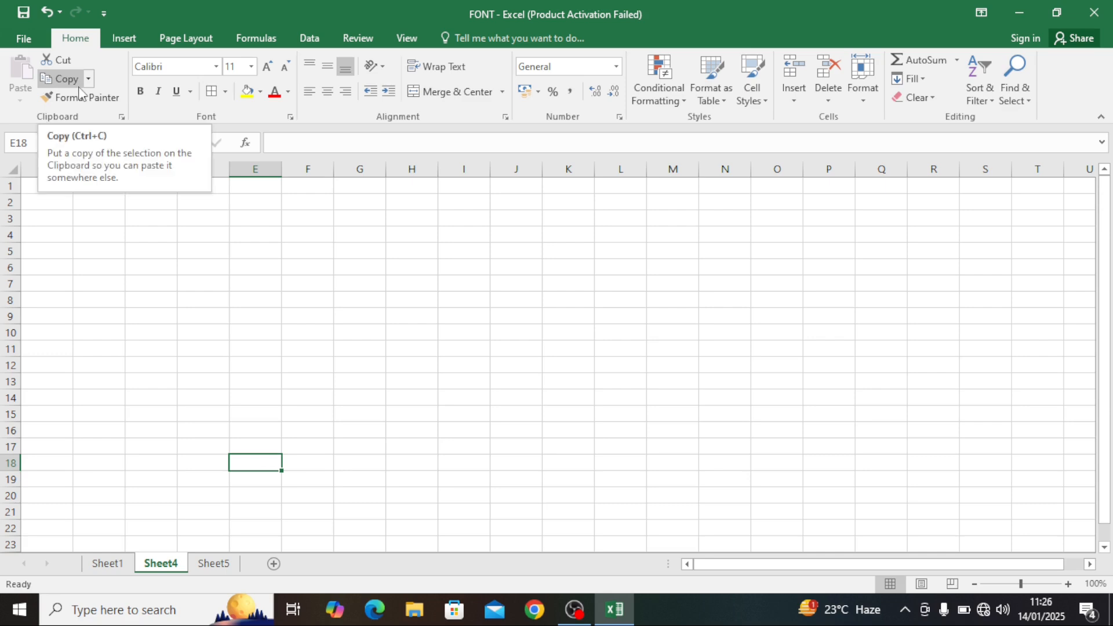
# - Open Sheet1 and go through the sales table's column headings from S.N to TOTAL SALE
pyautogui.click(254, 346)
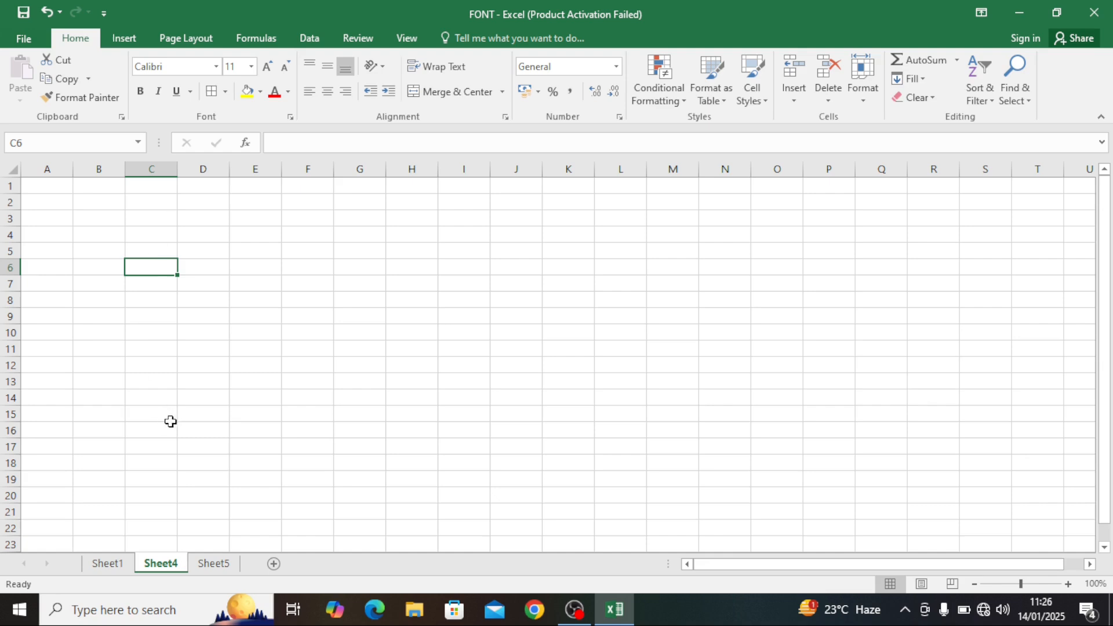
pyautogui.click(105, 565)
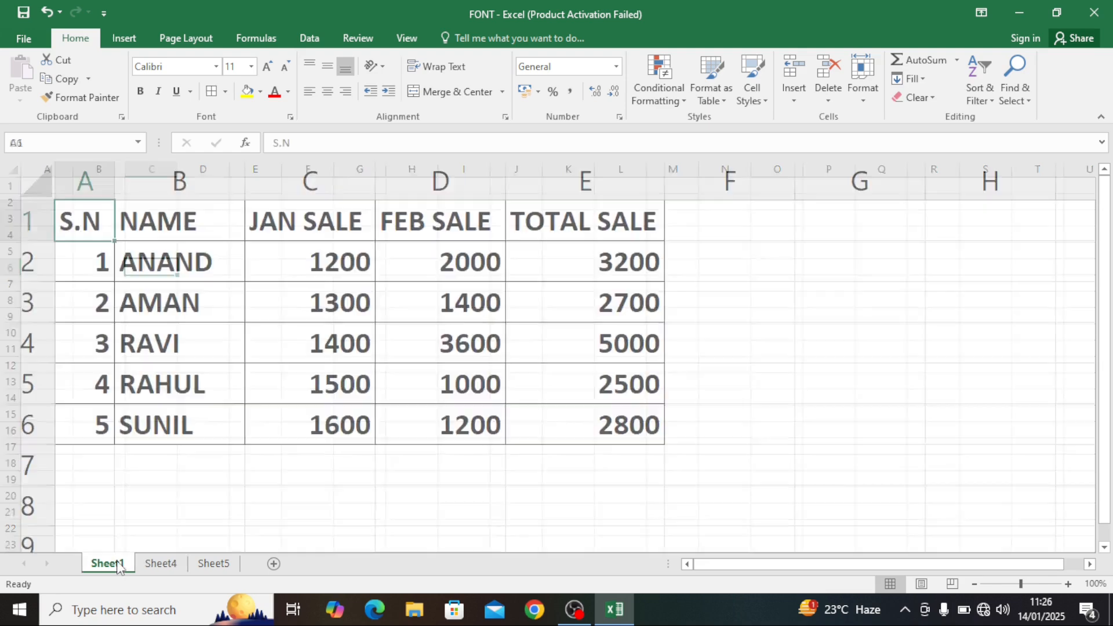
pyautogui.click(176, 319)
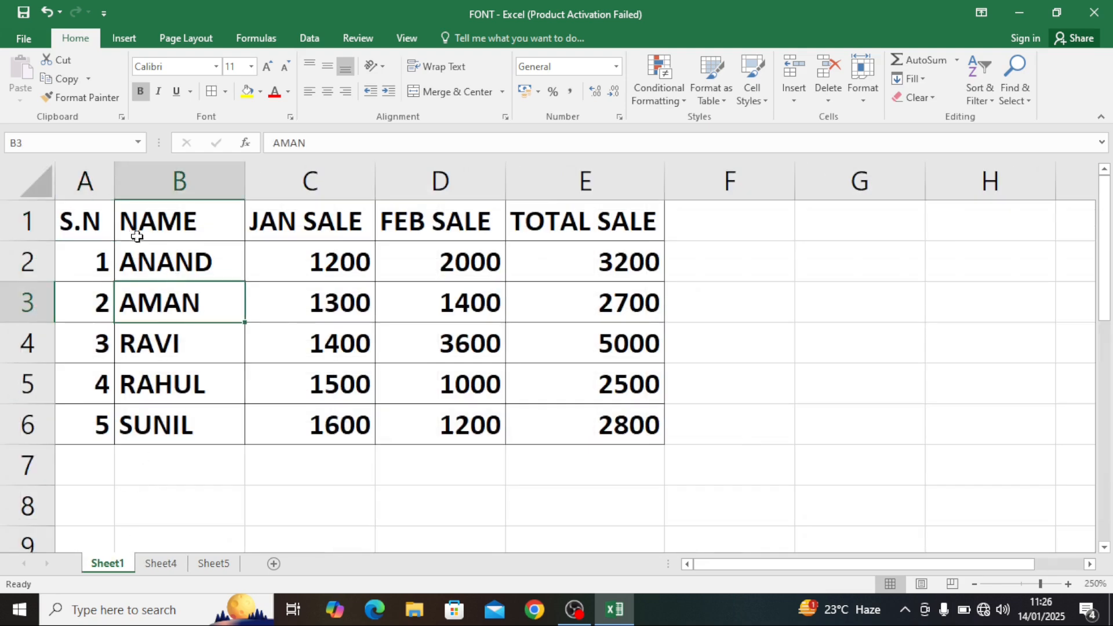
pyautogui.click(85, 219)
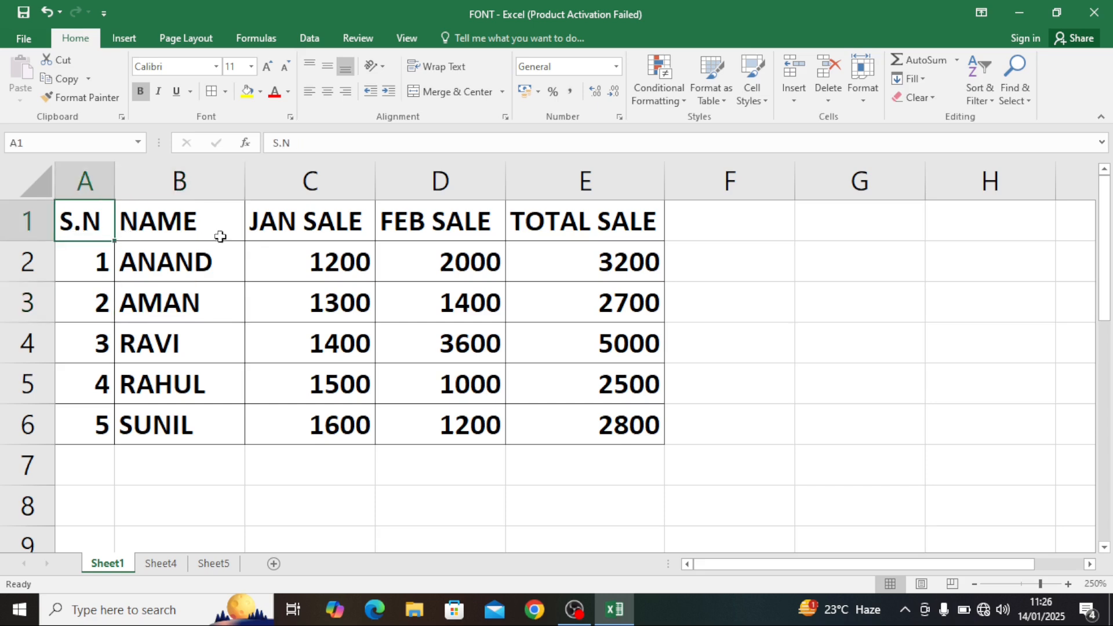
pyautogui.click(186, 224)
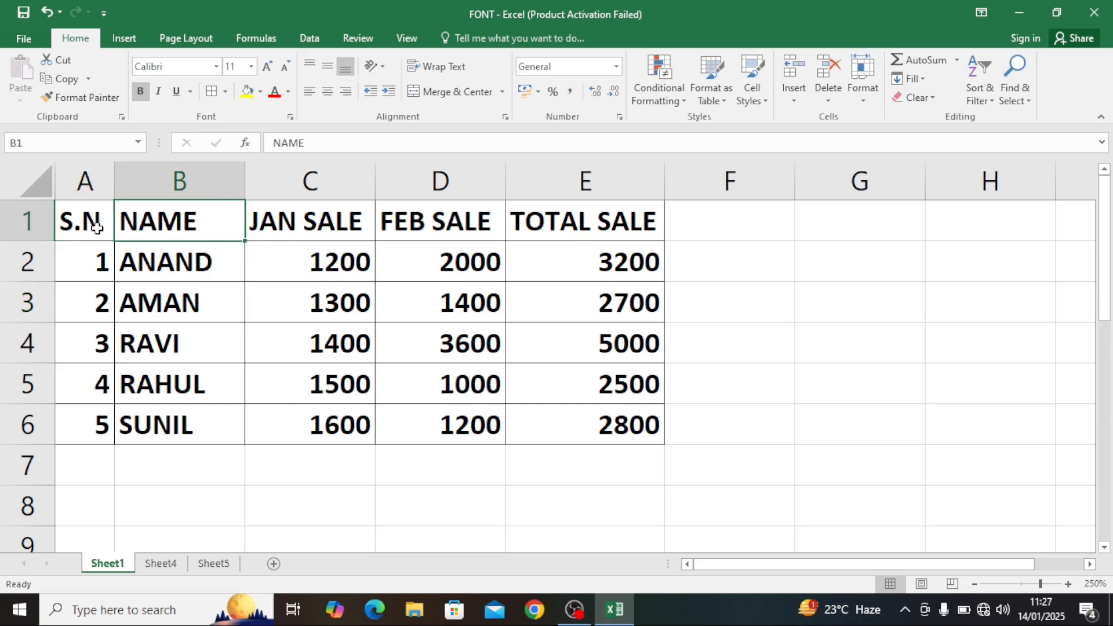
pyautogui.click(92, 218)
pyautogui.click(202, 228)
pyautogui.click(324, 223)
pyautogui.click(446, 221)
pyautogui.click(516, 220)
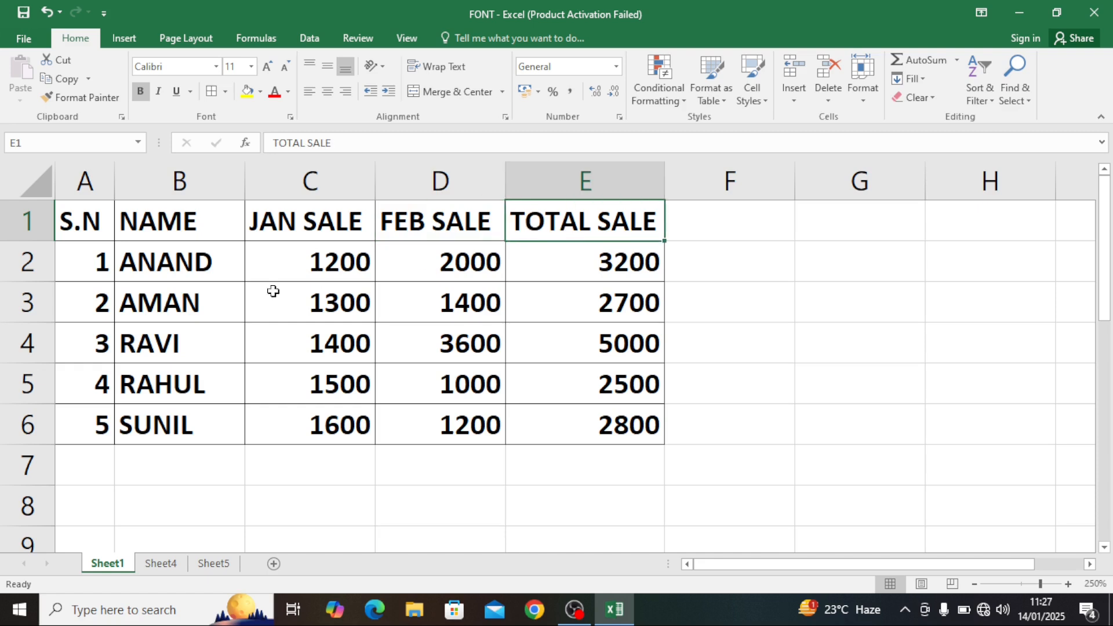
pyautogui.click(152, 325)
# - Copy the sales table in A1:E6 and paste the duplicate starting at cell A11
pyautogui.moveTo(88, 223); pyautogui.dragTo(592, 449)
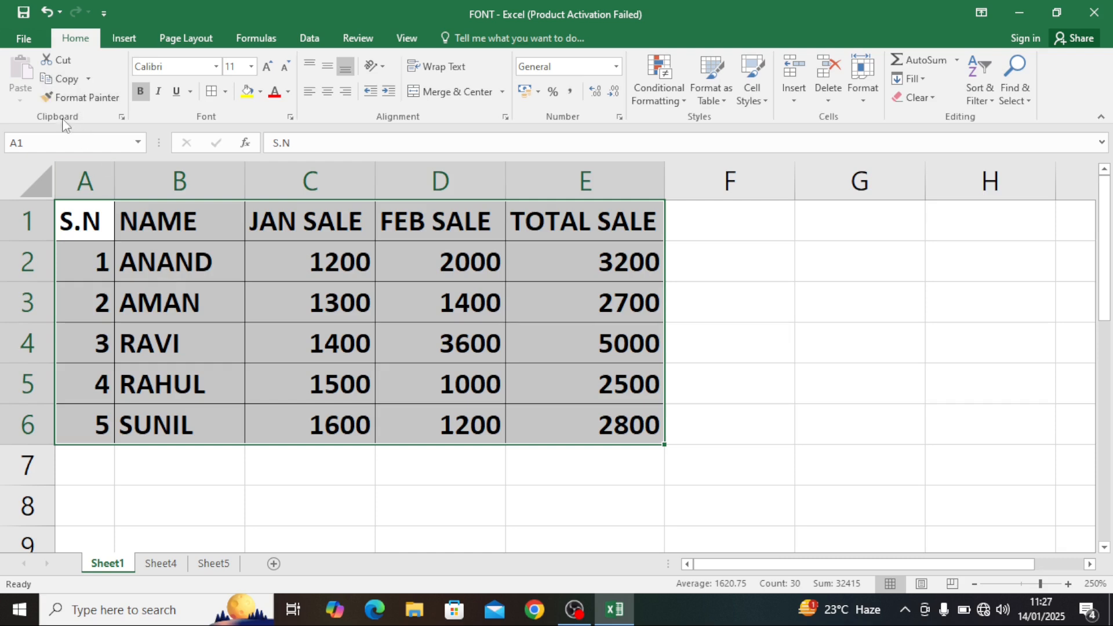
pyautogui.click(63, 84)
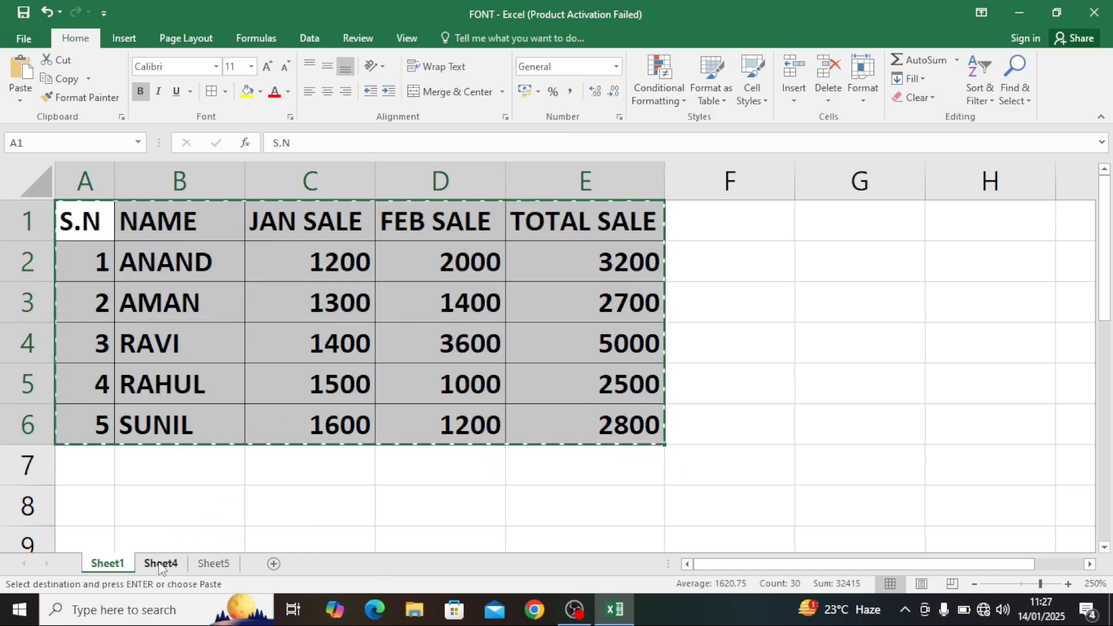
pyautogui.scroll(-3, 192, 381)
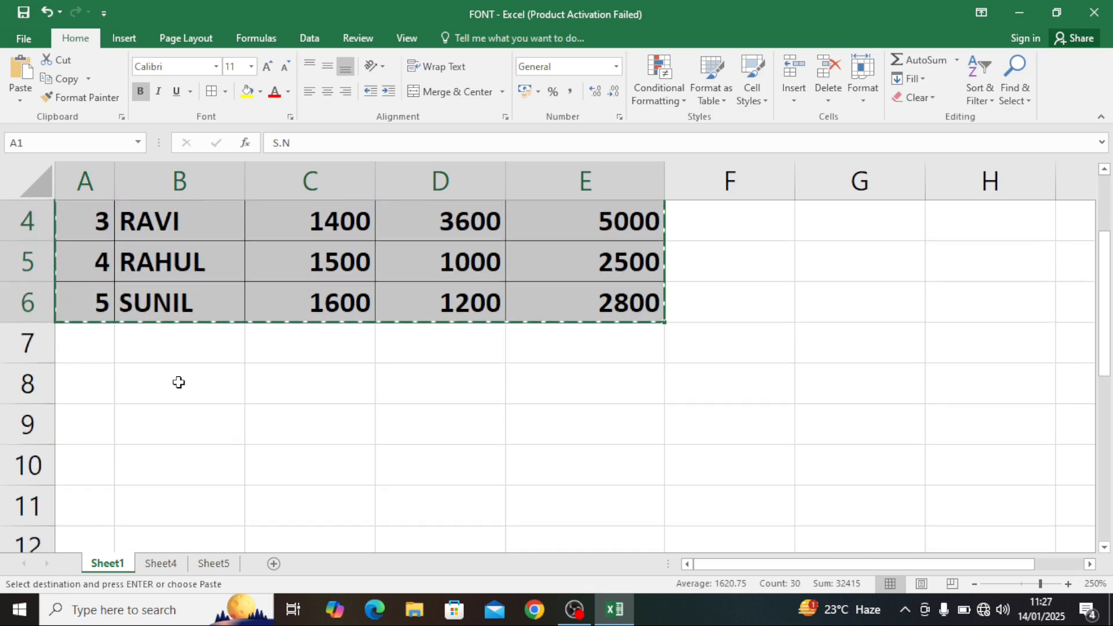
pyautogui.scroll(1, 152, 383)
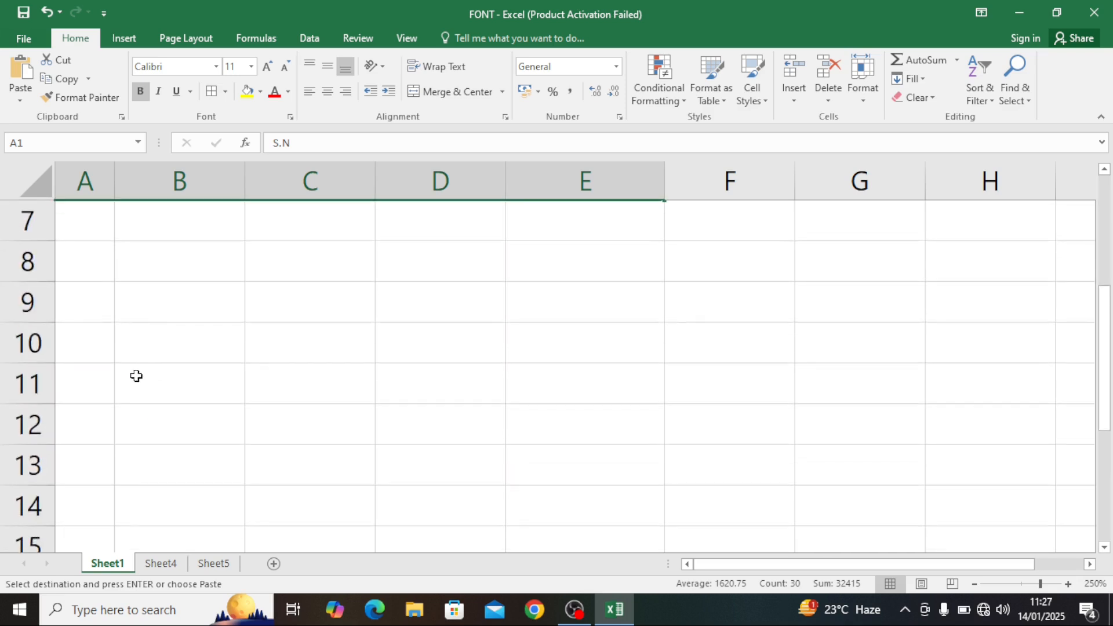
pyautogui.click(137, 376)
pyautogui.click(100, 400)
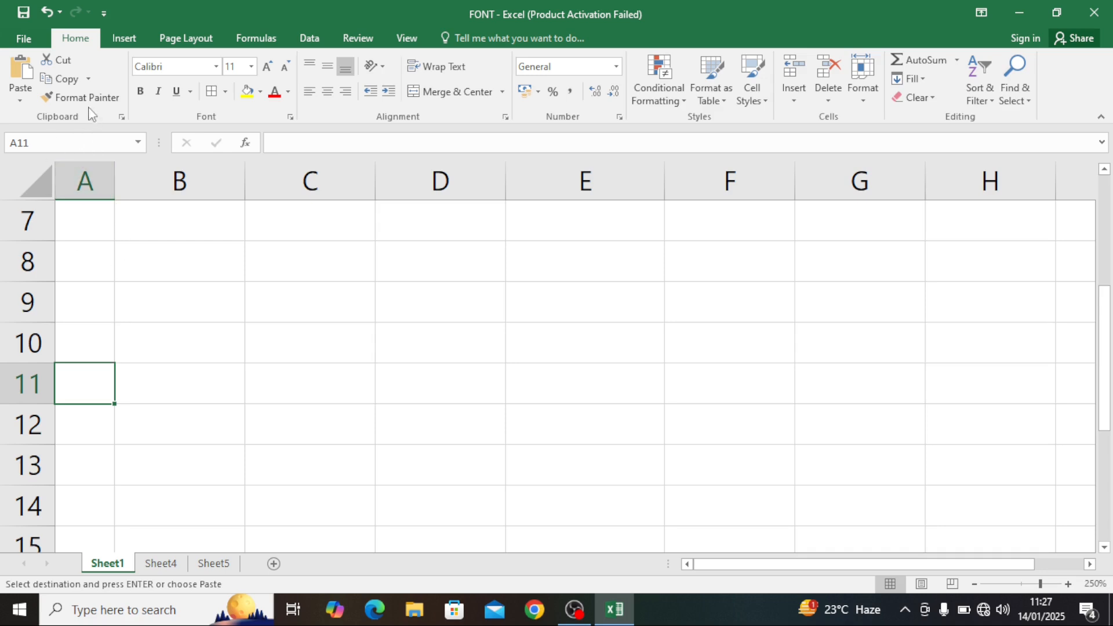
pyautogui.click(29, 84)
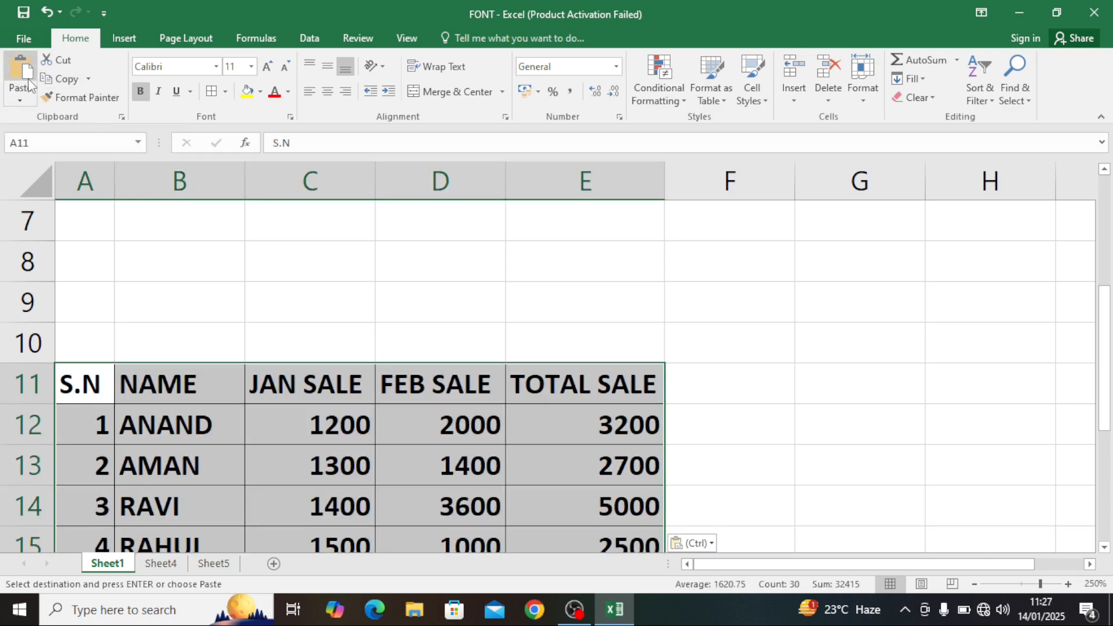
# - Compare the pasted table starting at A11 with the original table in A1:E6
pyautogui.scroll(-1, 250, 379)
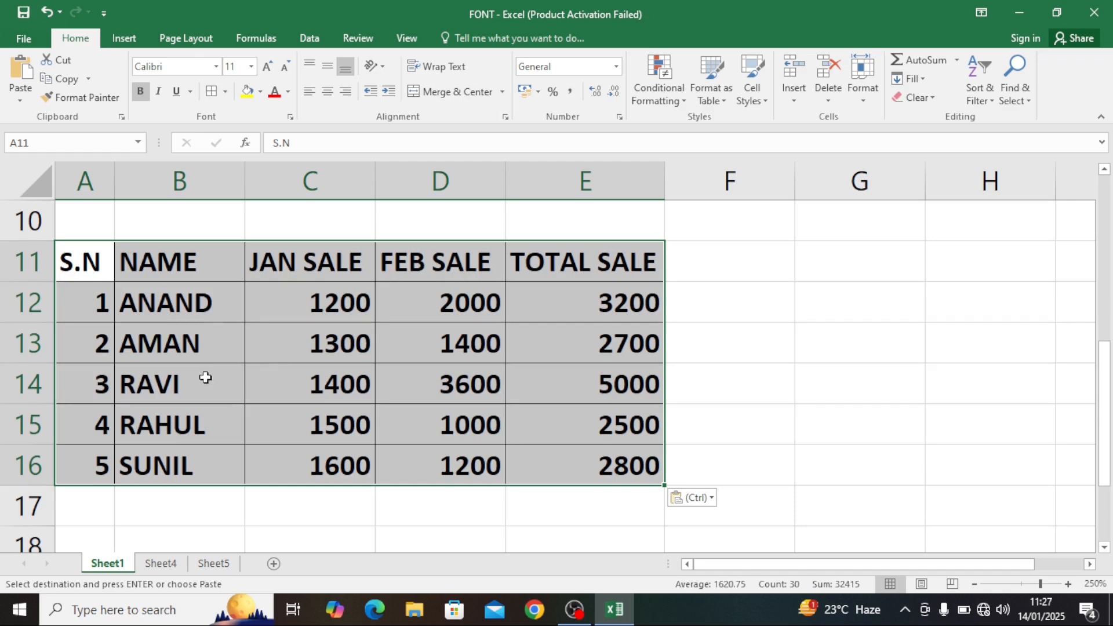
pyautogui.scroll(2, 298, 302)
pyautogui.scroll(1, 299, 302)
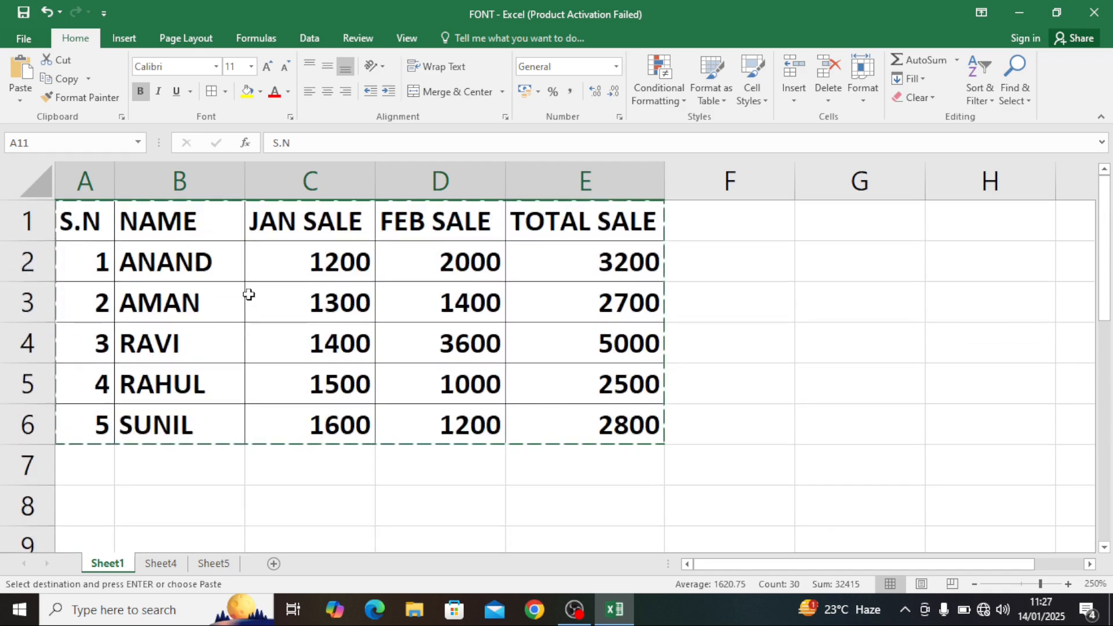
pyautogui.scroll(-3, 184, 347)
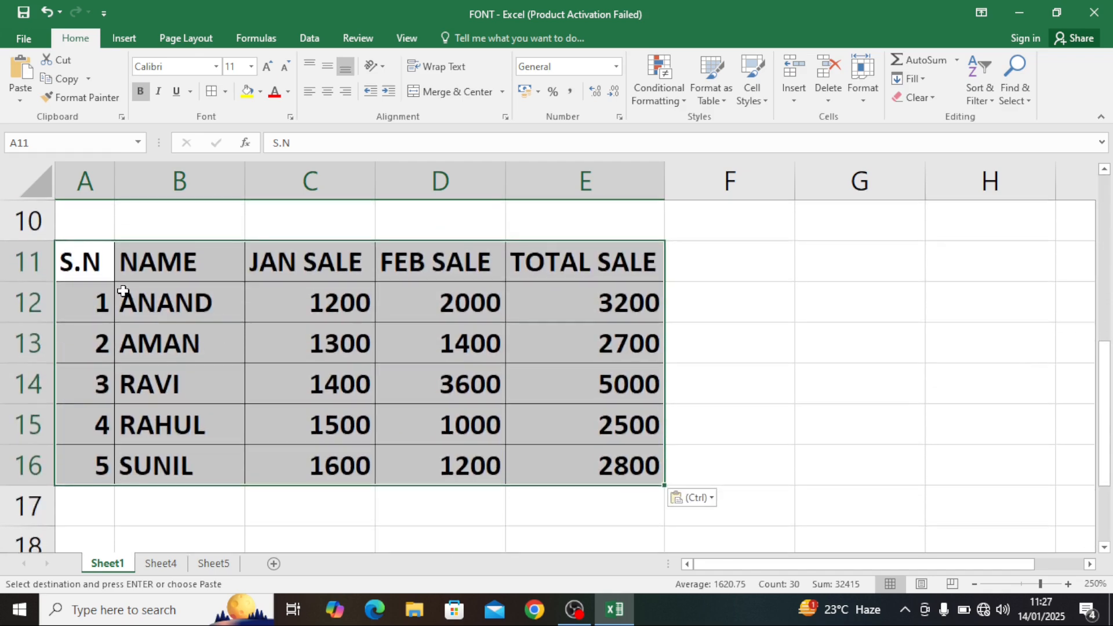
pyautogui.scroll(2, 219, 313)
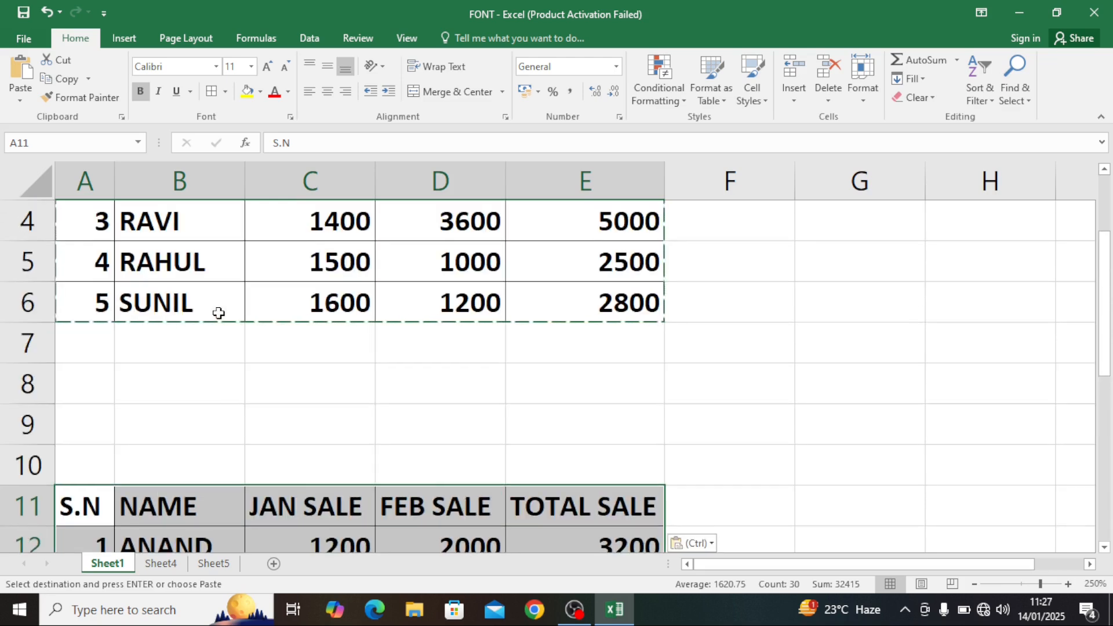
pyautogui.scroll(-2, 218, 313)
pyautogui.scroll(3, 226, 292)
pyautogui.scroll(-4, 212, 334)
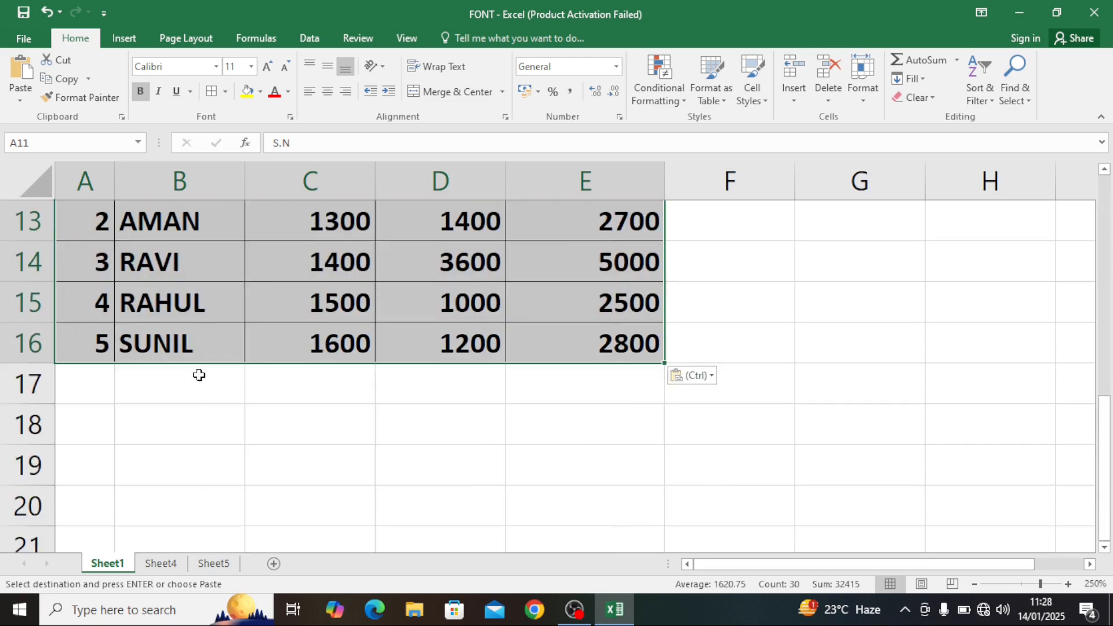
pyautogui.scroll(1, 199, 373)
pyautogui.scroll(3, 189, 338)
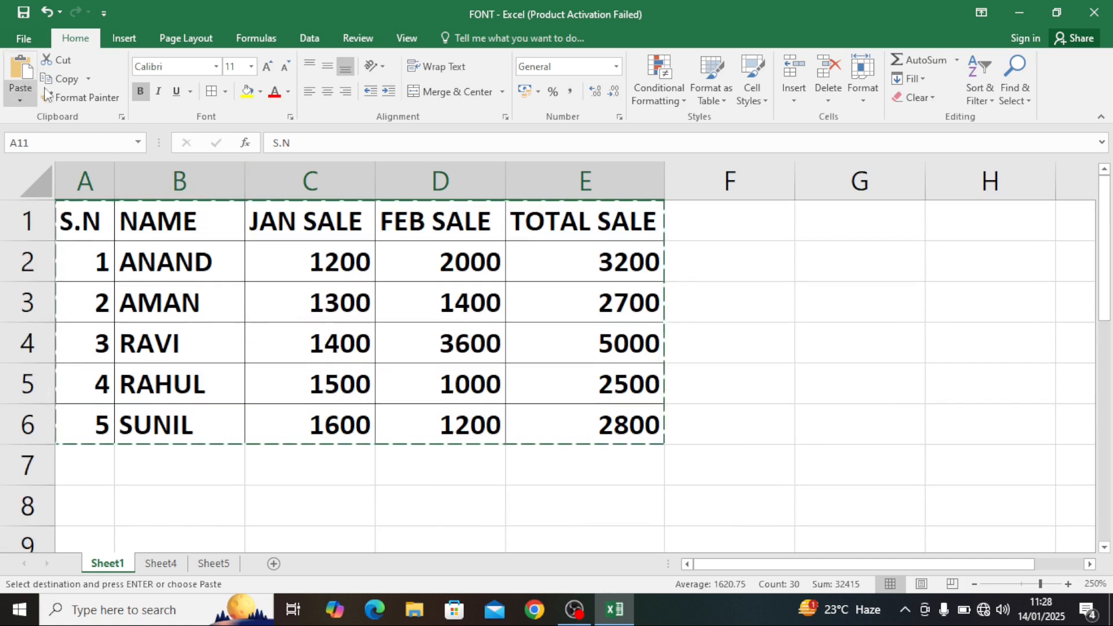
pyautogui.click(99, 294)
pyautogui.moveTo(103, 231); pyautogui.dragTo(571, 432)
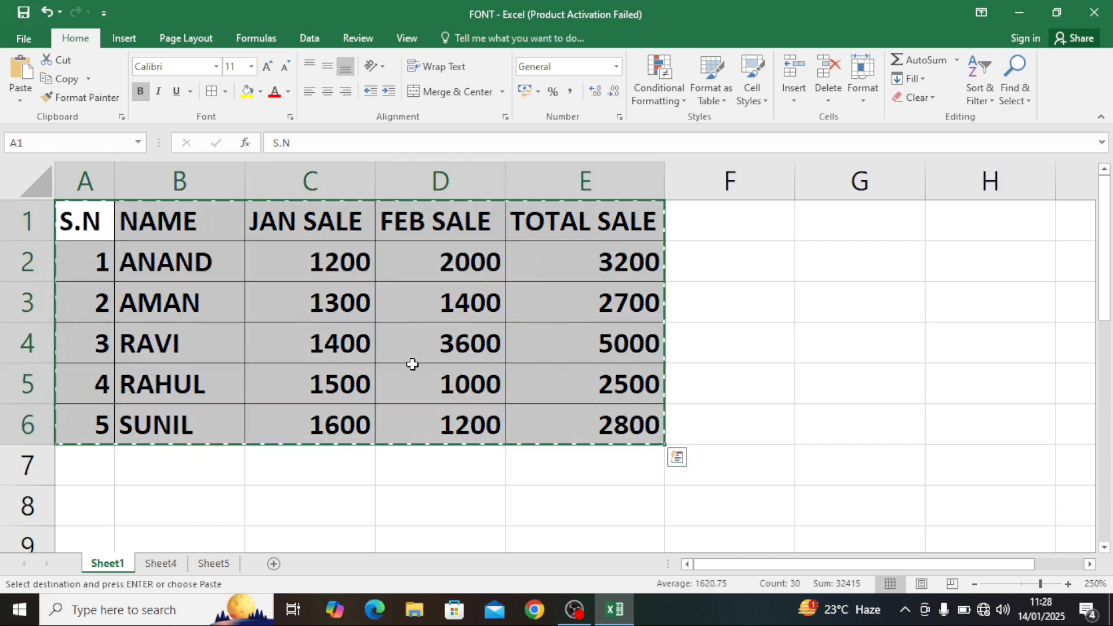
pyautogui.click(378, 327)
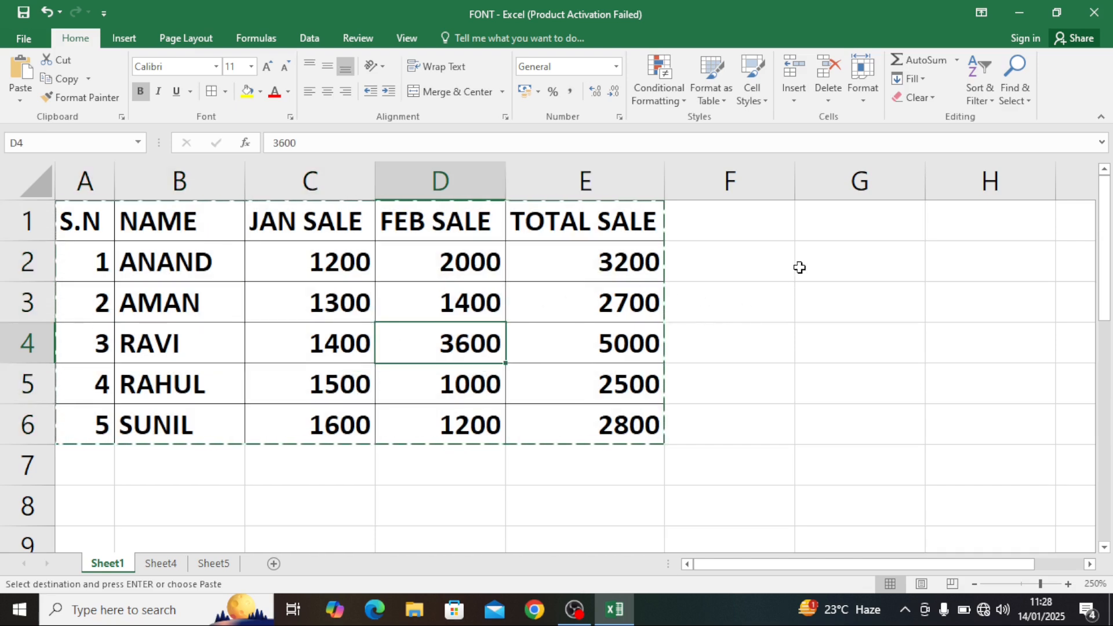
pyautogui.click(830, 261)
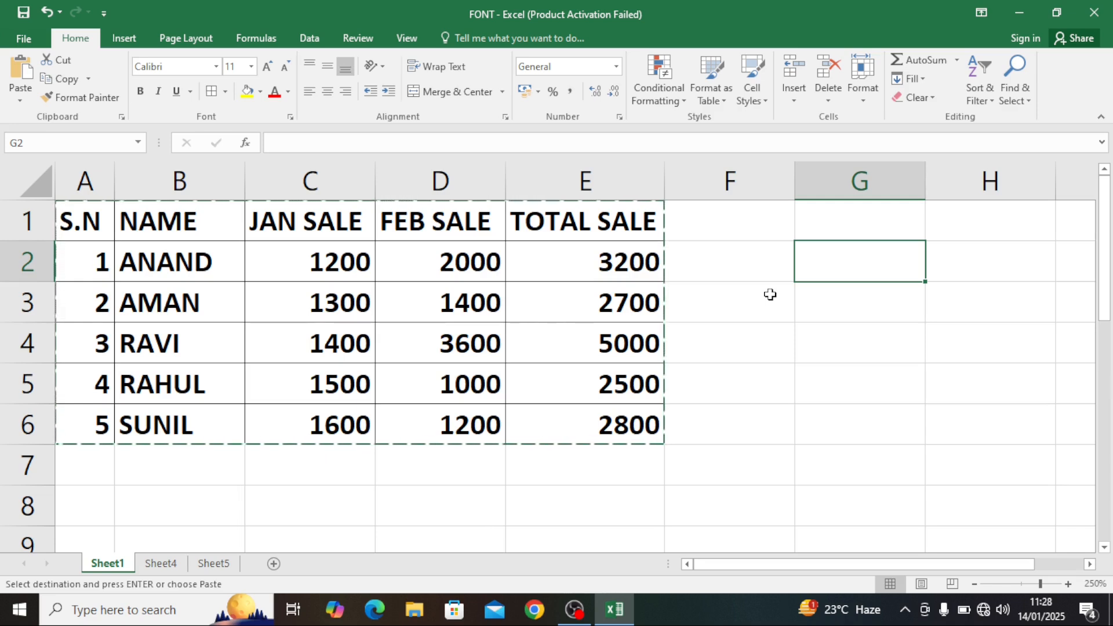
pyautogui.write('T')
pyautogui.press('BackSpace')
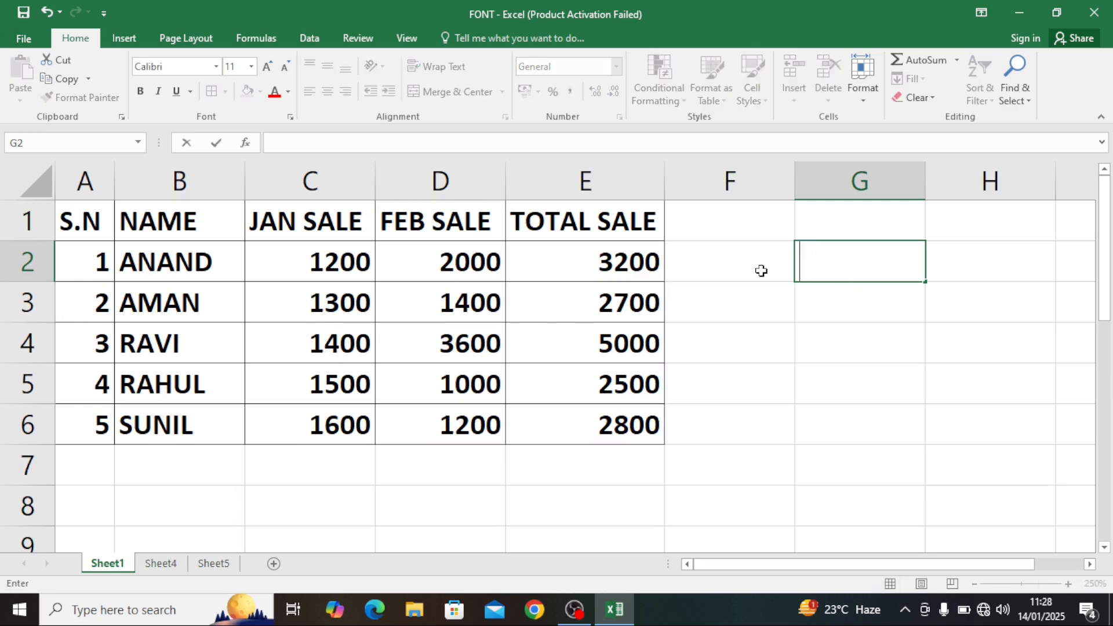
pyautogui.click(850, 332)
pyautogui.click(833, 293)
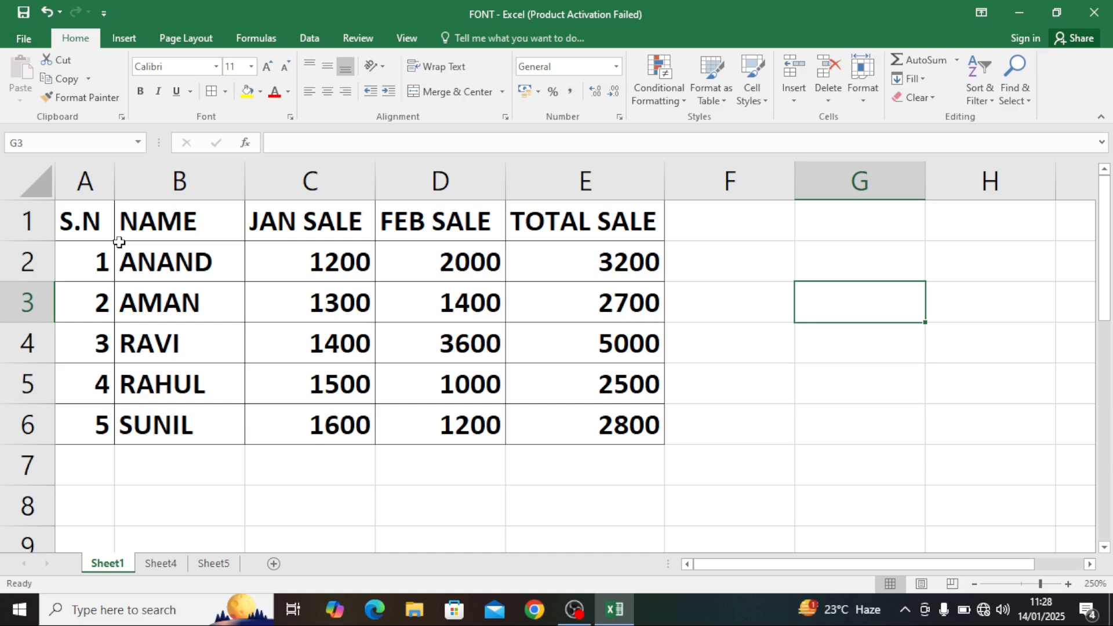
# - Cut the original sales table in A1:E6 and paste it starting at cell A19
pyautogui.moveTo(99, 237); pyautogui.dragTo(565, 409)
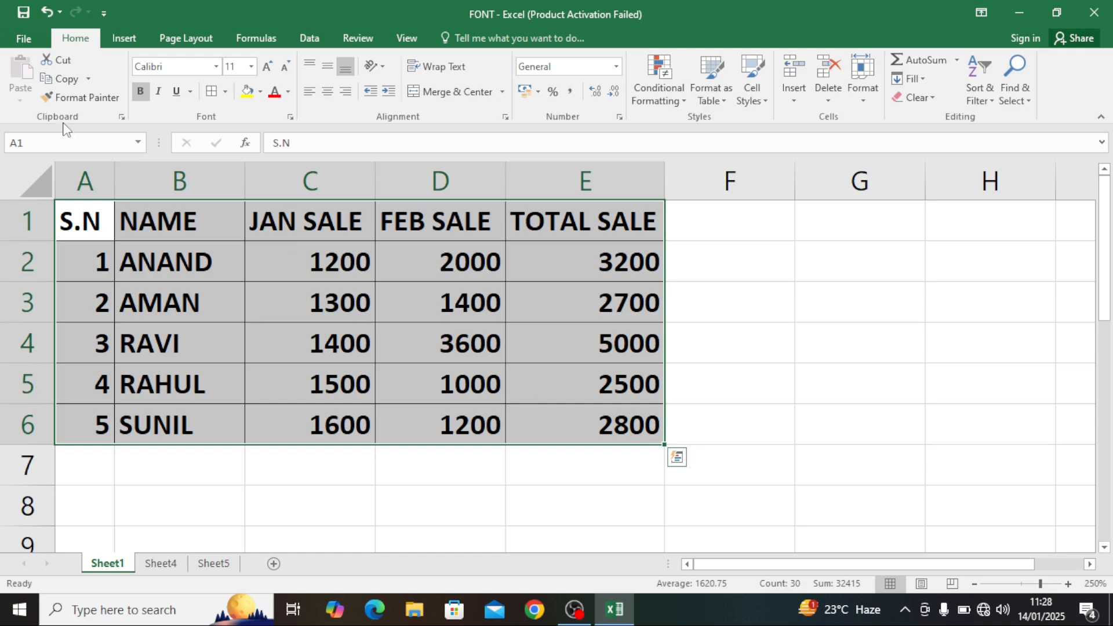
pyautogui.click(63, 61)
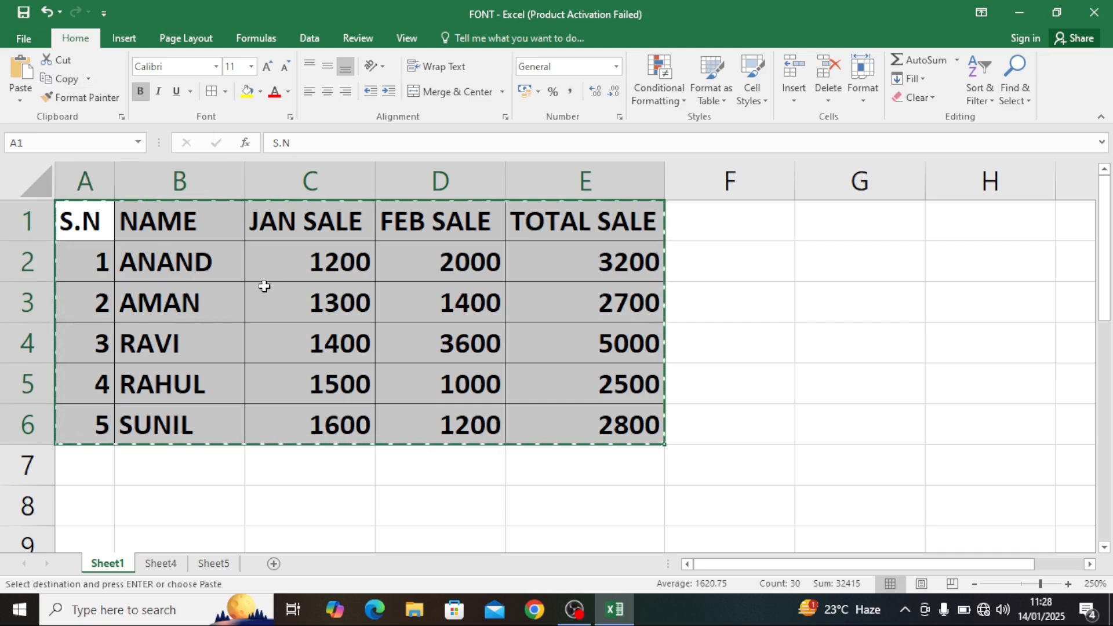
pyautogui.scroll(-1, 264, 287)
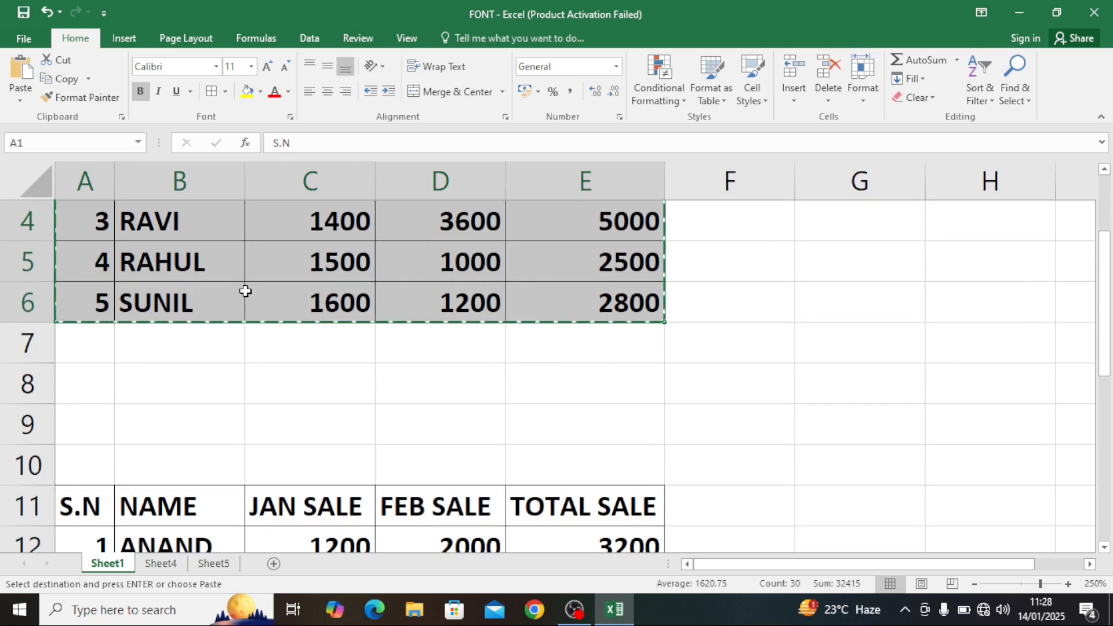
pyautogui.scroll(-3, 255, 291)
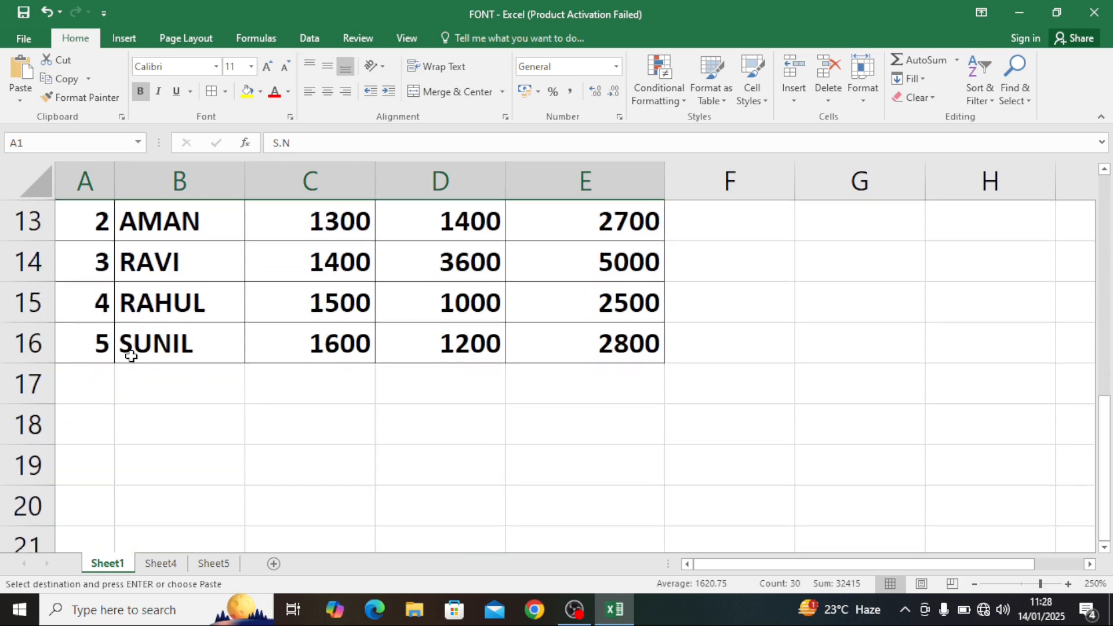
pyautogui.click(85, 471)
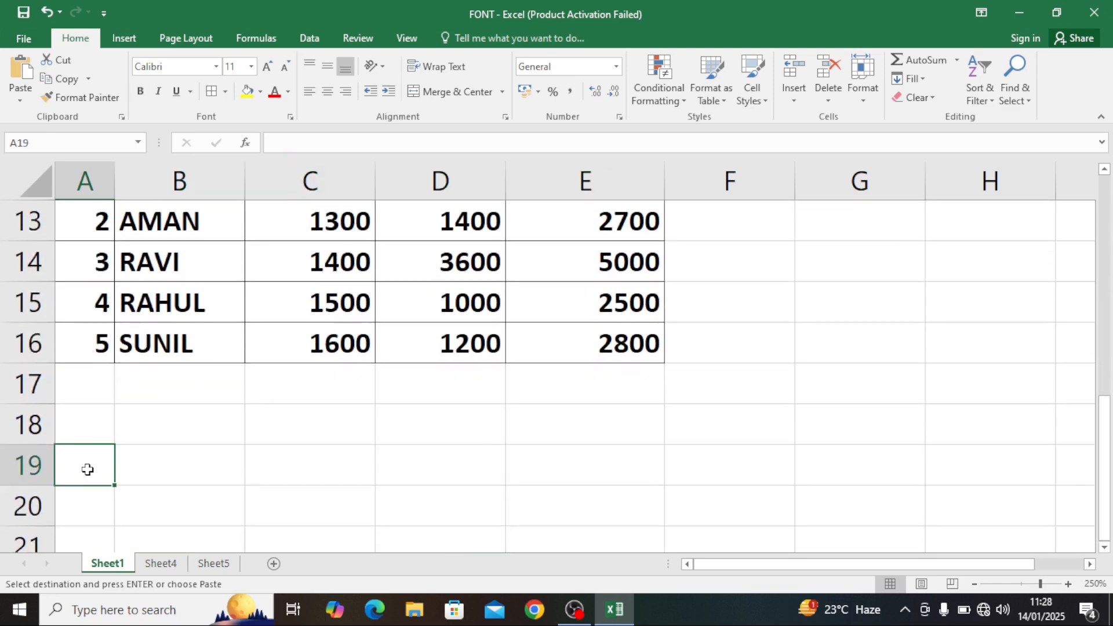
pyautogui.click(21, 72)
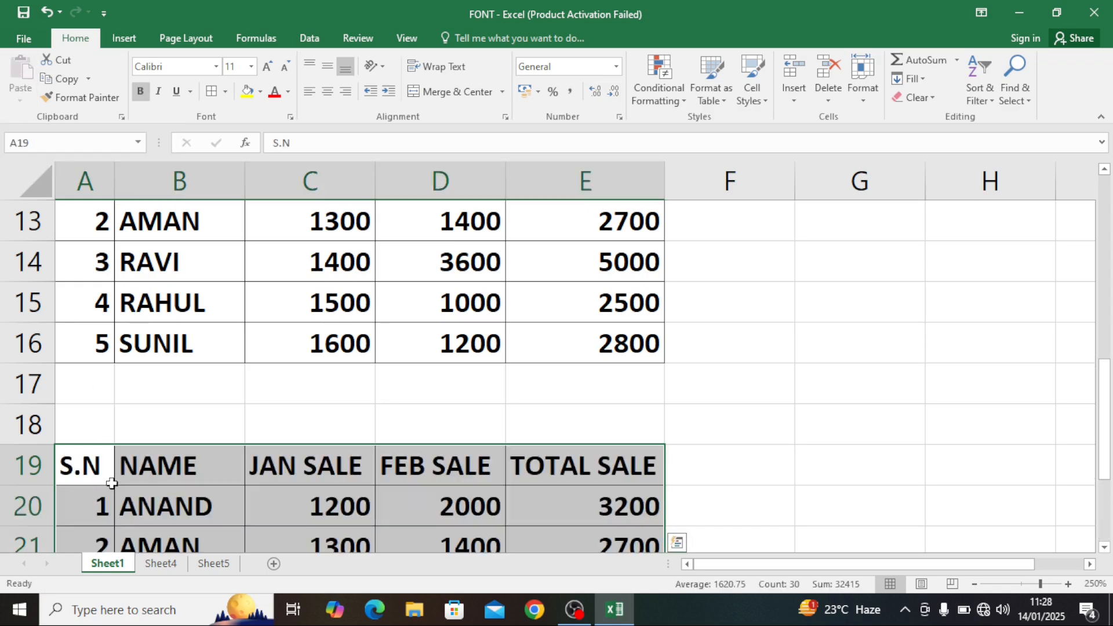
# - Examine the source range A1:E6 and the table at its new location starting at A19
pyautogui.scroll(-2, 135, 485)
pyautogui.scroll(6, 134, 485)
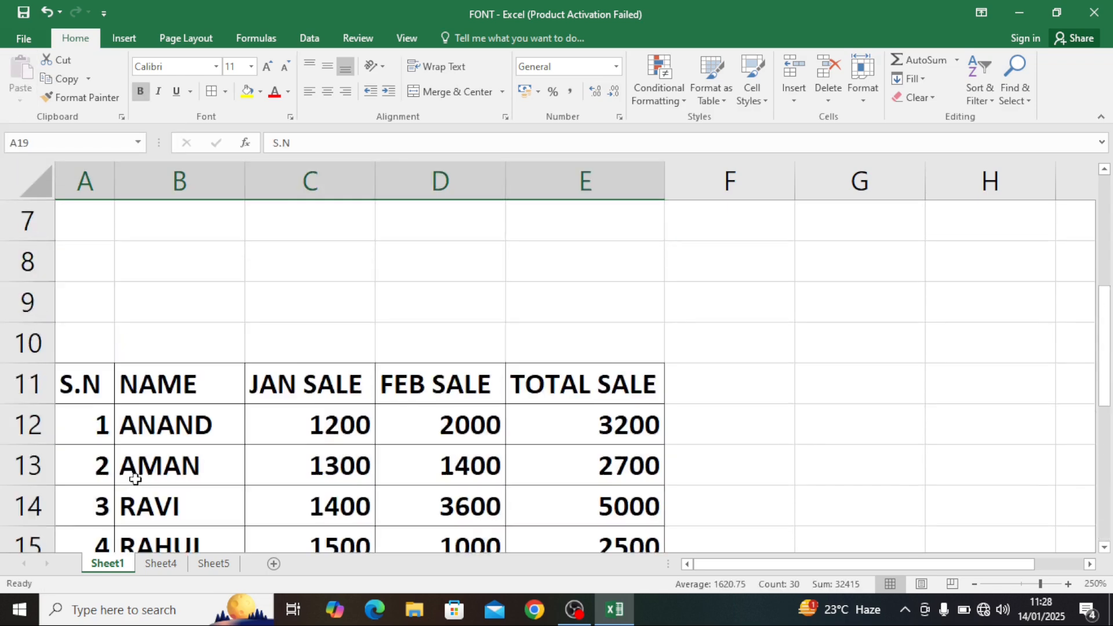
pyautogui.moveTo(84, 230); pyautogui.dragTo(571, 435)
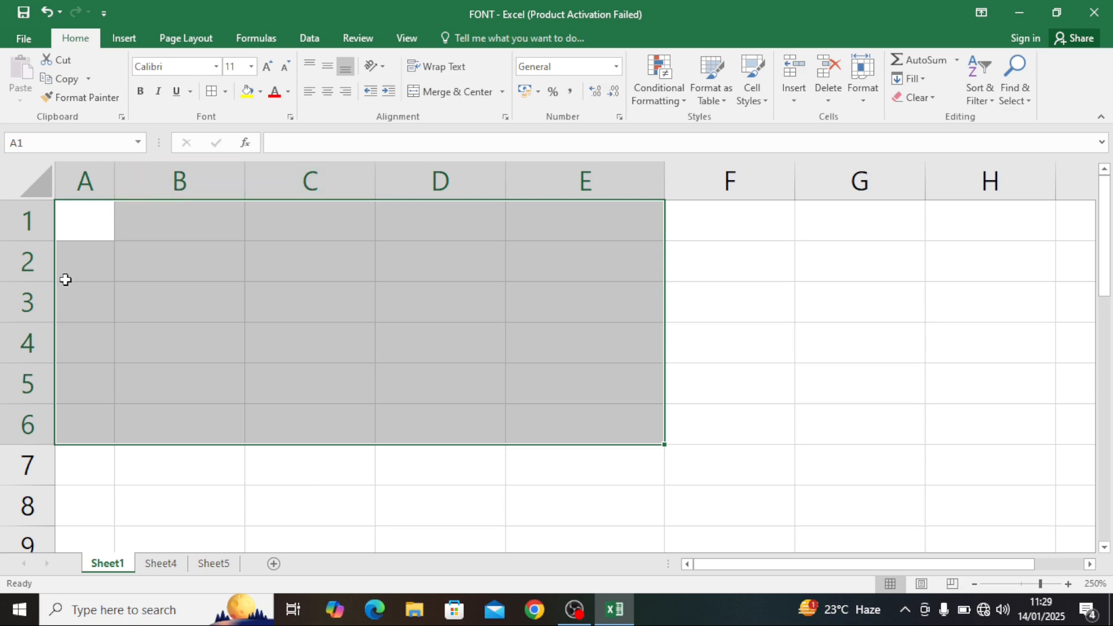
pyautogui.scroll(-2, 378, 431)
pyautogui.scroll(-4, 378, 432)
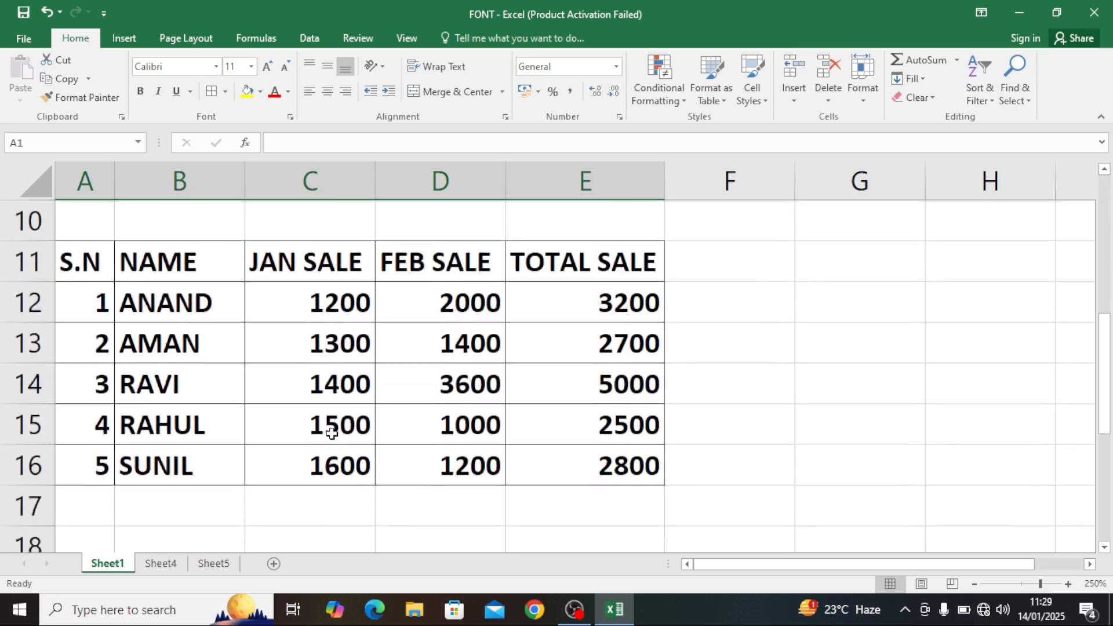
pyautogui.scroll(1, 96, 288)
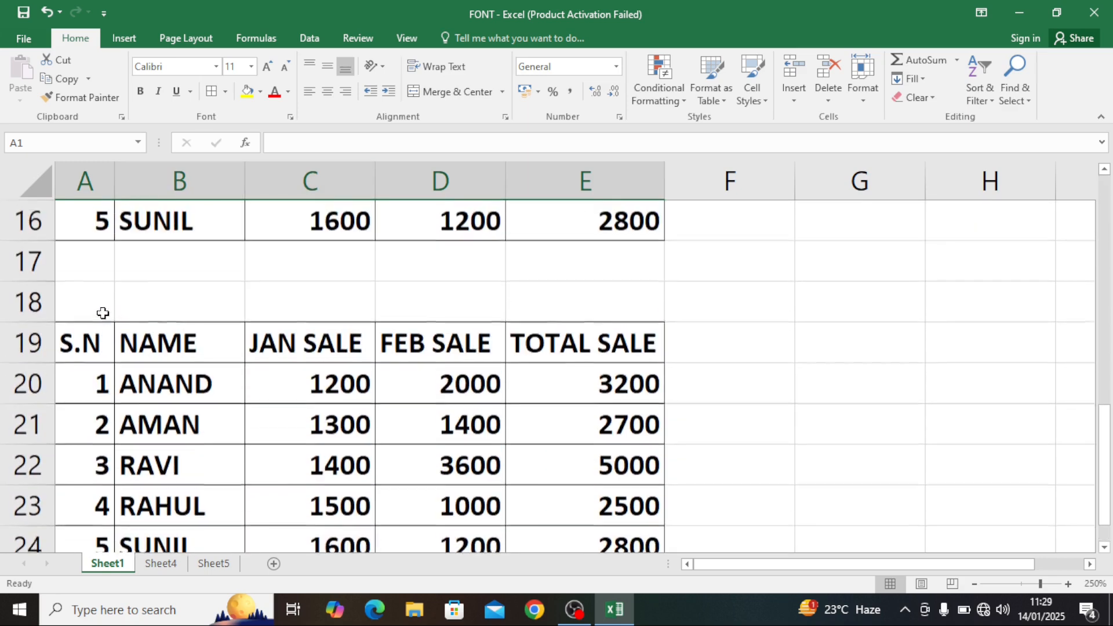
pyautogui.click(81, 346)
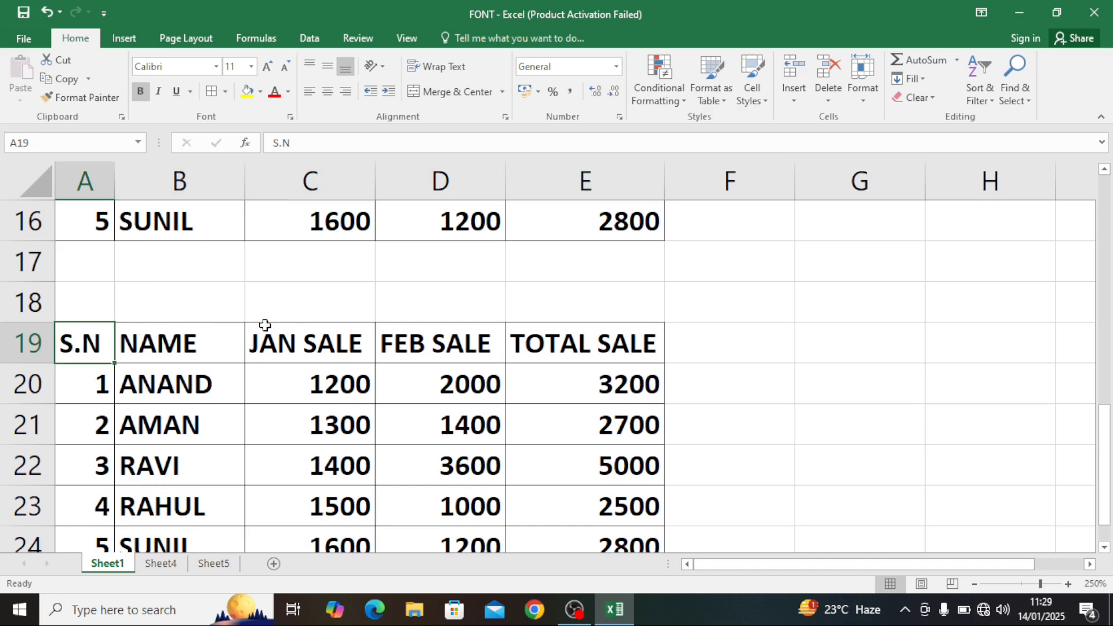
pyautogui.scroll(5, 288, 323)
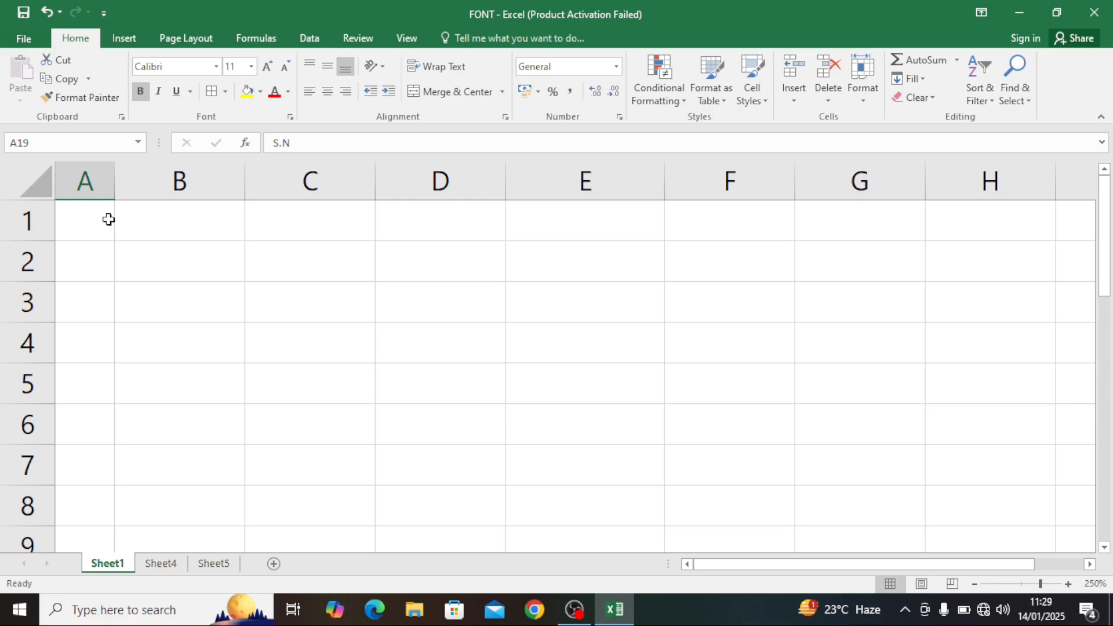
# - Check rows 1 to 10 of Sheet1 against the tables starting at A11 and A19
pyautogui.scroll(-3, 179, 351)
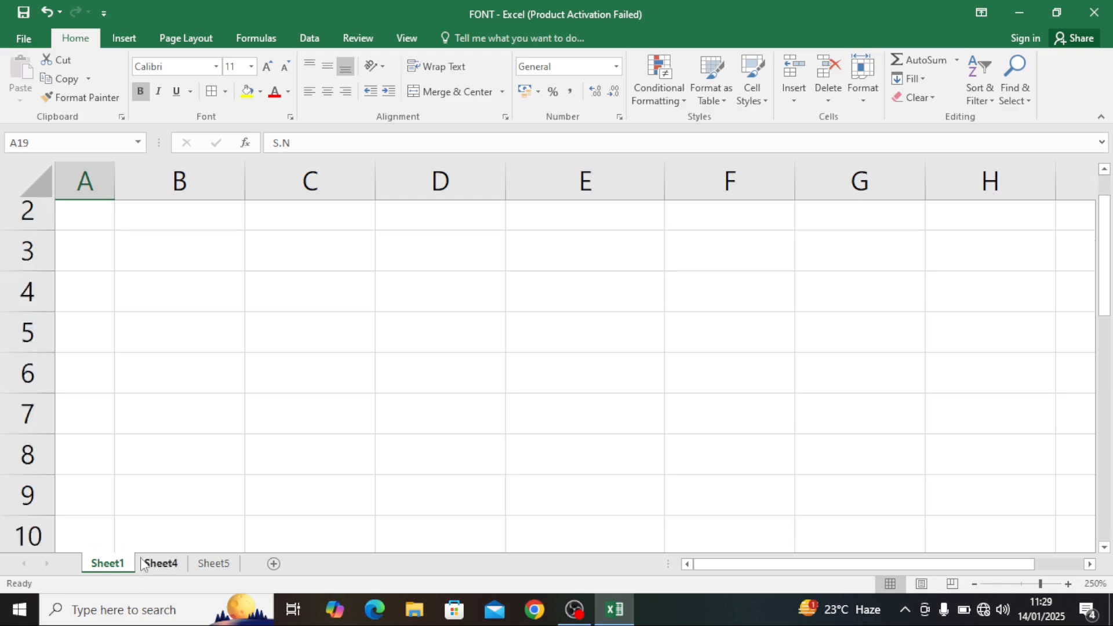
pyautogui.click(76, 276)
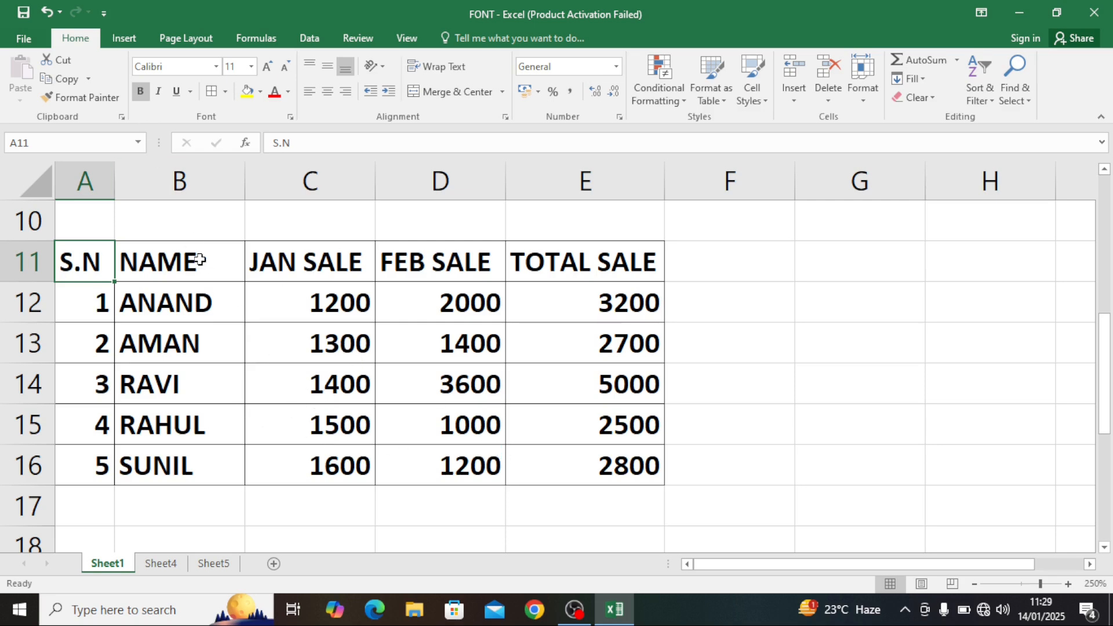
pyautogui.scroll(3, 187, 351)
pyautogui.scroll(-2, 191, 347)
pyautogui.scroll(2, 191, 325)
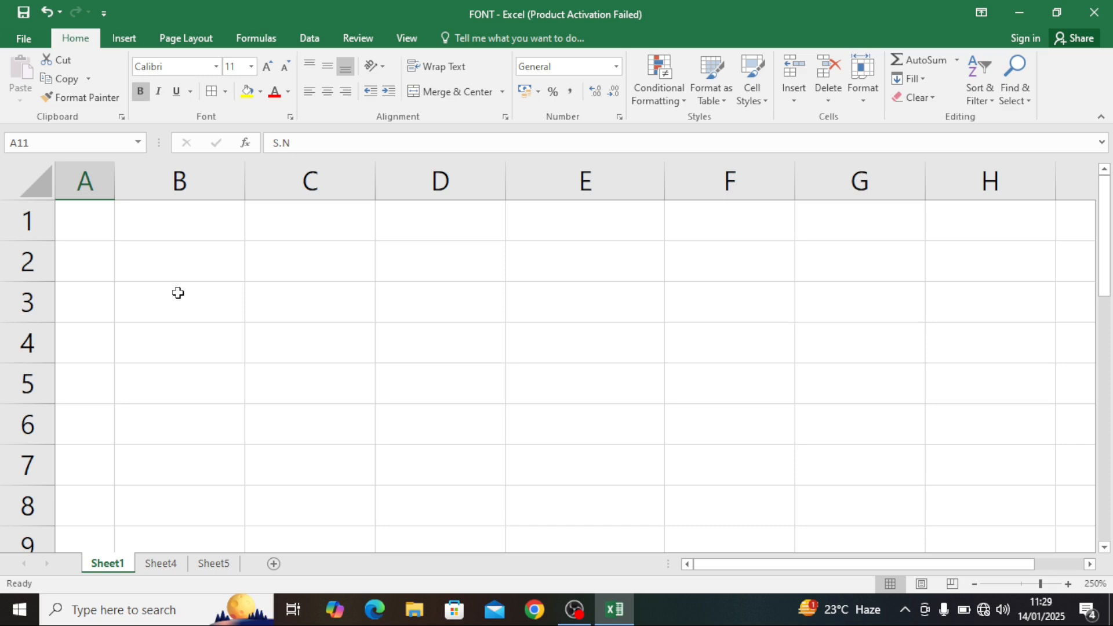
pyautogui.scroll(-2, 178, 293)
pyautogui.scroll(-1, 178, 293)
pyautogui.scroll(-2, 180, 294)
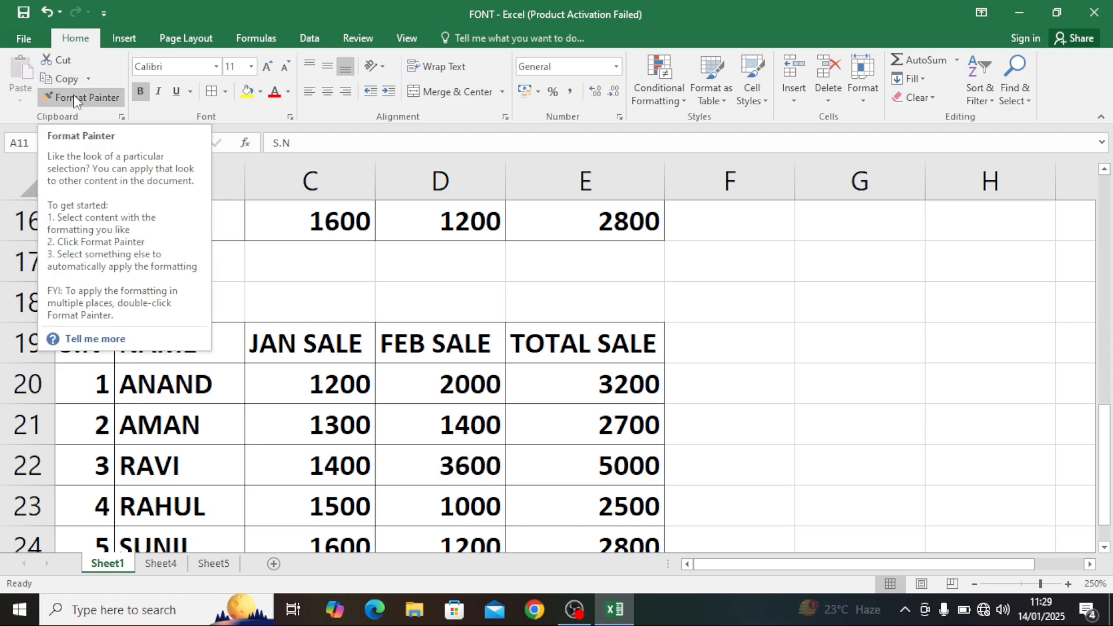
# - Change the font colour of the first JAN SALE value in cell C20 to red
pyautogui.click(295, 369)
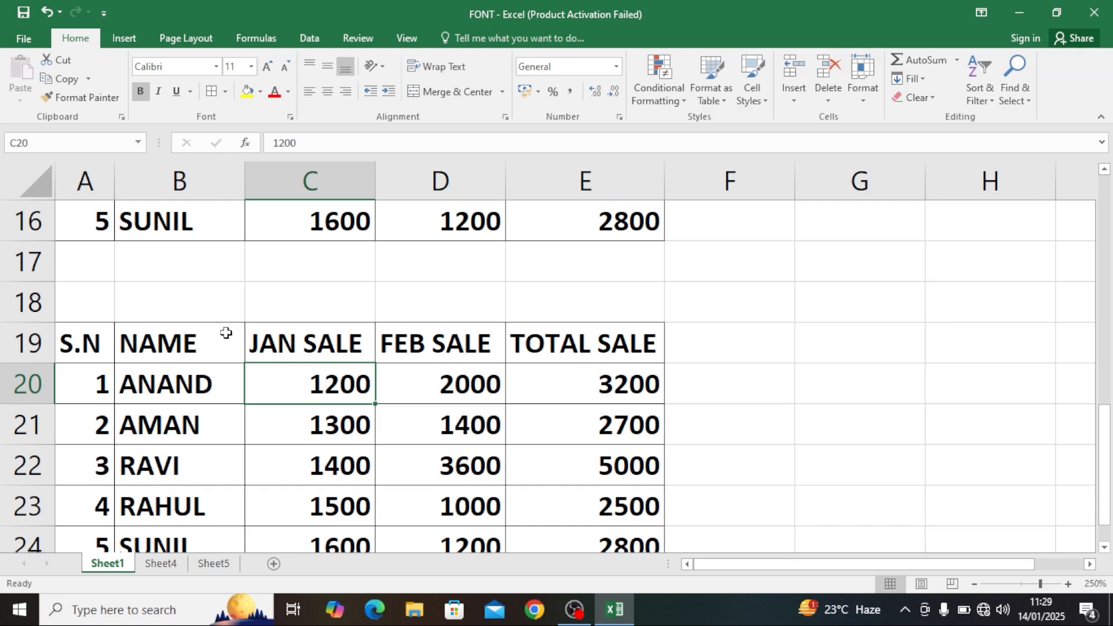
pyautogui.scroll(-1, 195, 316)
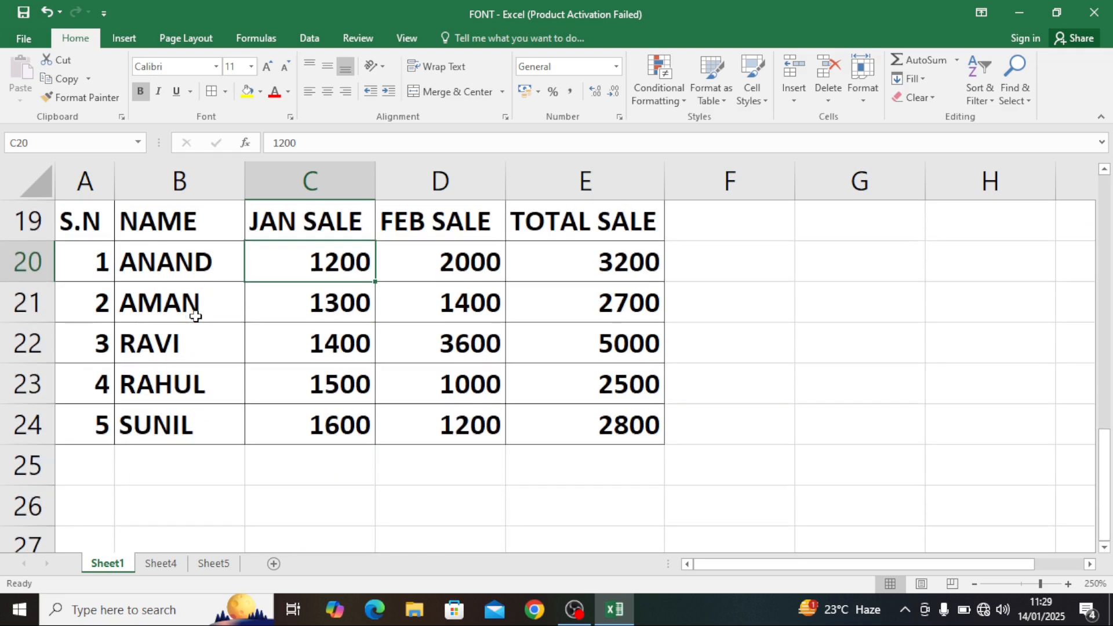
pyautogui.scroll(1, 194, 316)
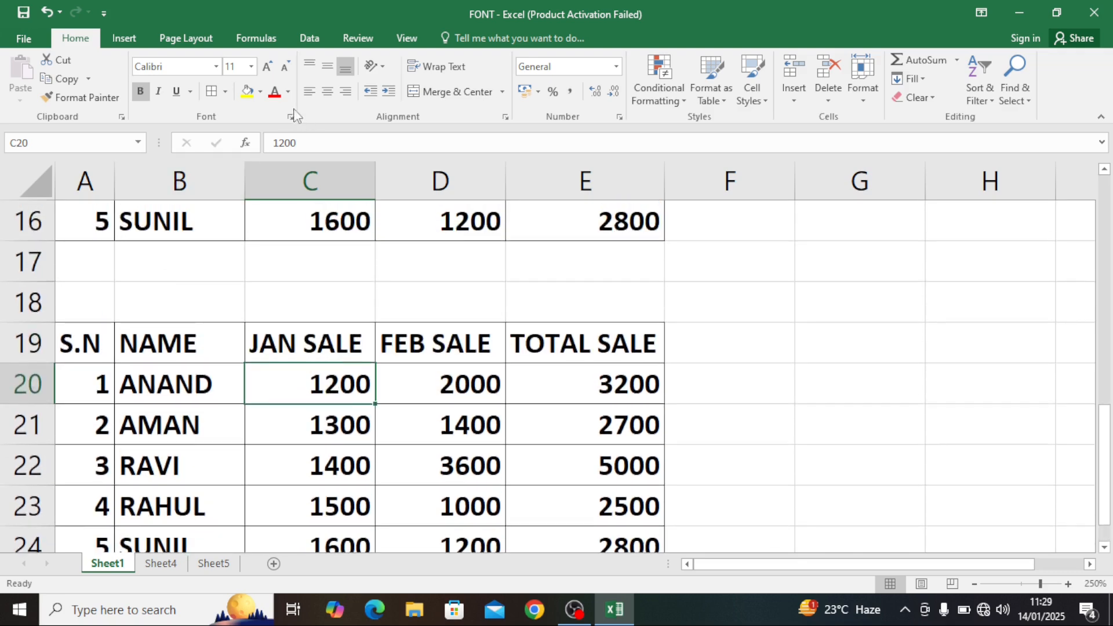
pyautogui.click(275, 93)
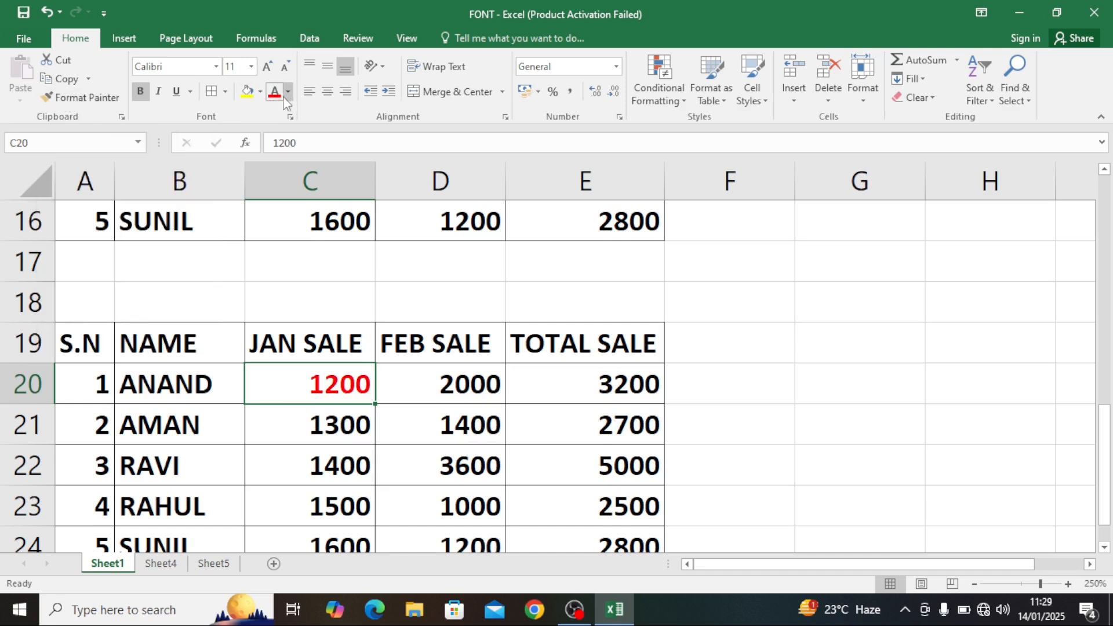
# - Apply the formatting of cell C20 to the whole table in A19:E24 with Format Painter
pyautogui.click(70, 105)
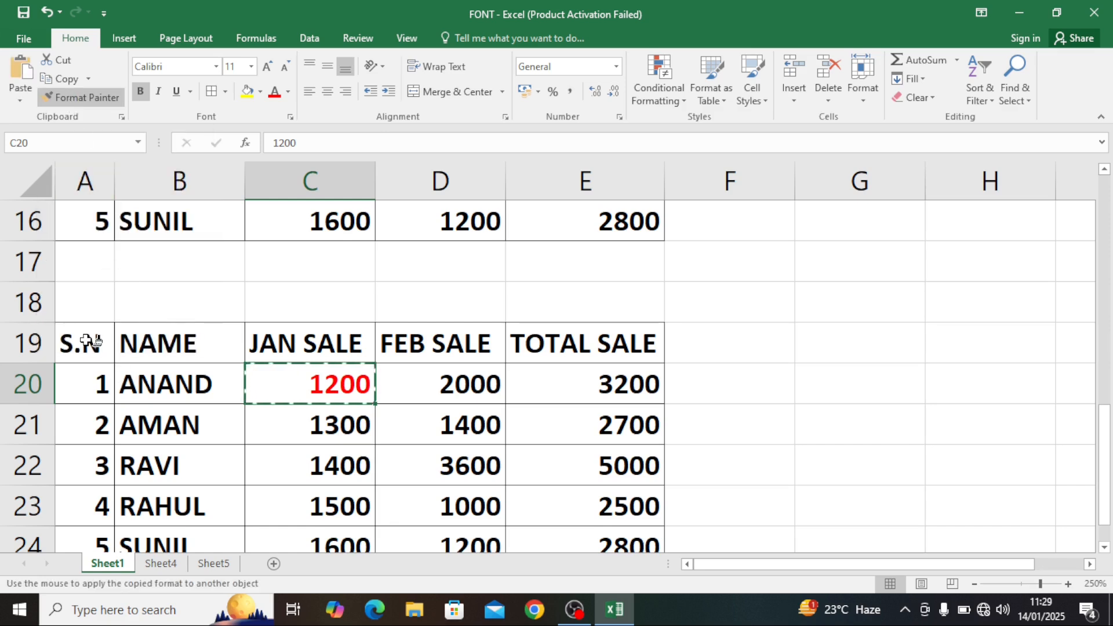
pyautogui.scroll(-1, 87, 342)
pyautogui.moveTo(81, 220)
pyautogui.mouseDown()
pyautogui.moveTo(103, 249)
pyautogui.moveTo(181, 296)
pyautogui.moveTo(422, 382)
pyautogui.moveTo(552, 412)
pyautogui.mouseUp()
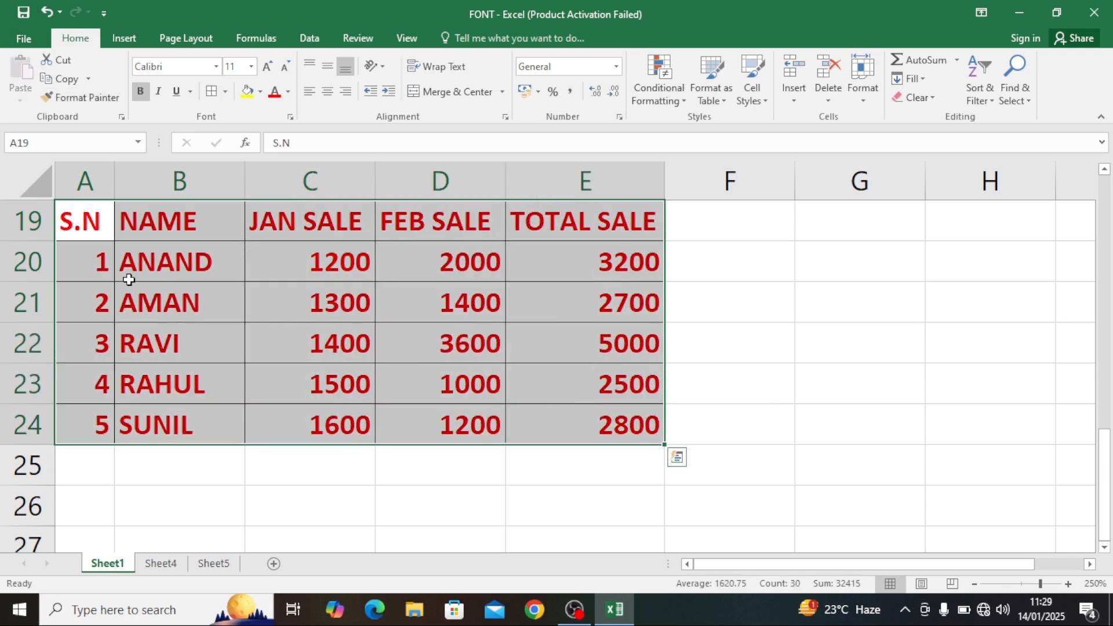
pyautogui.scroll(1, 134, 275)
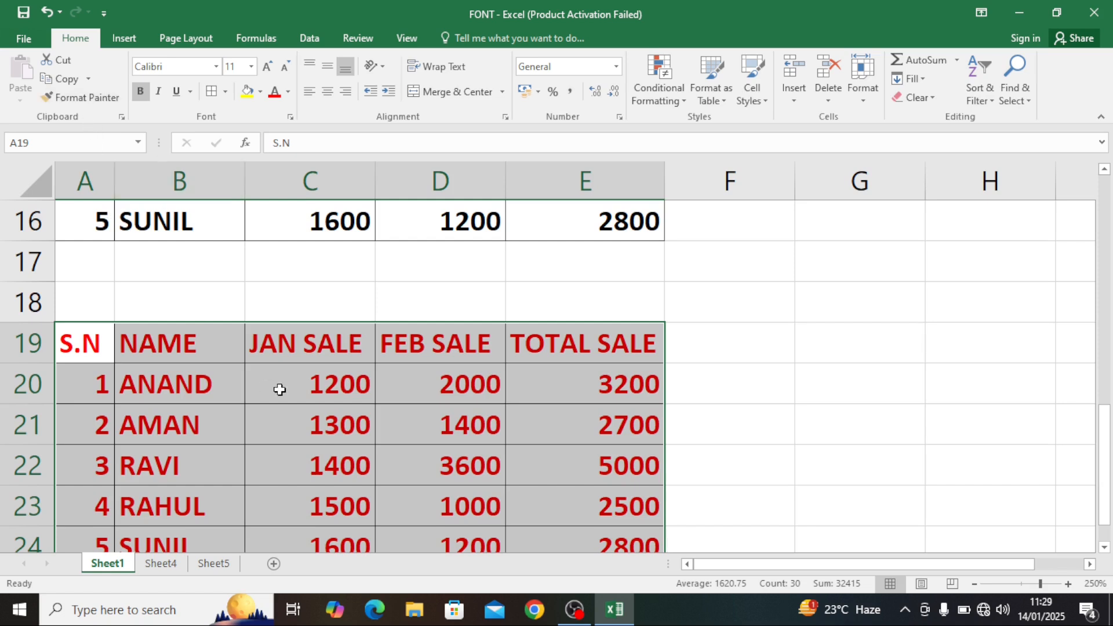
pyautogui.scroll(-1, 221, 381)
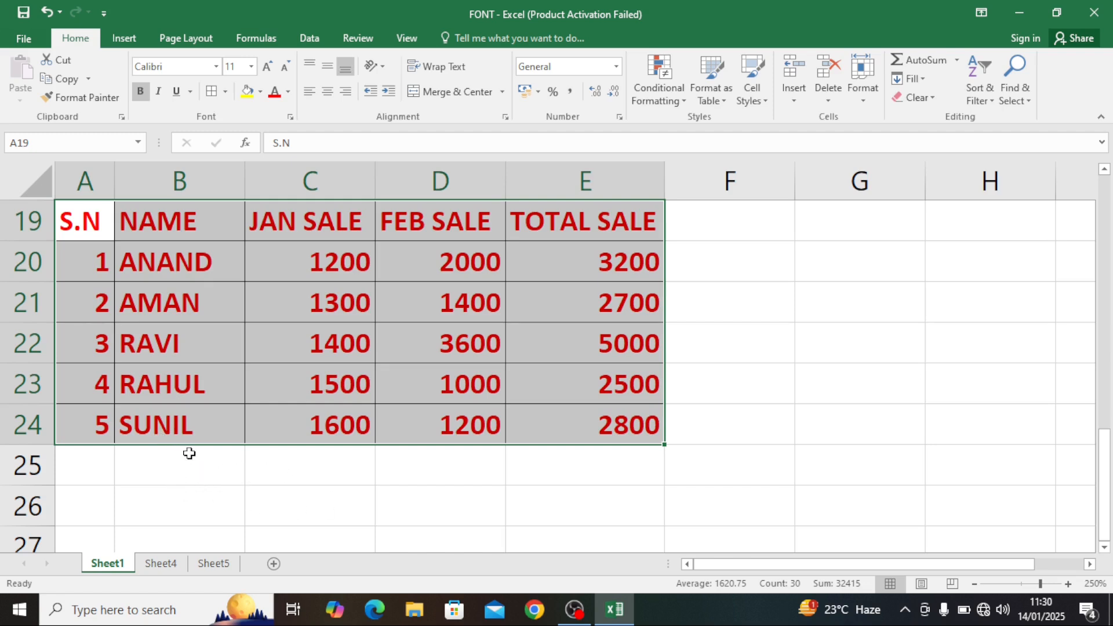
pyautogui.click(234, 353)
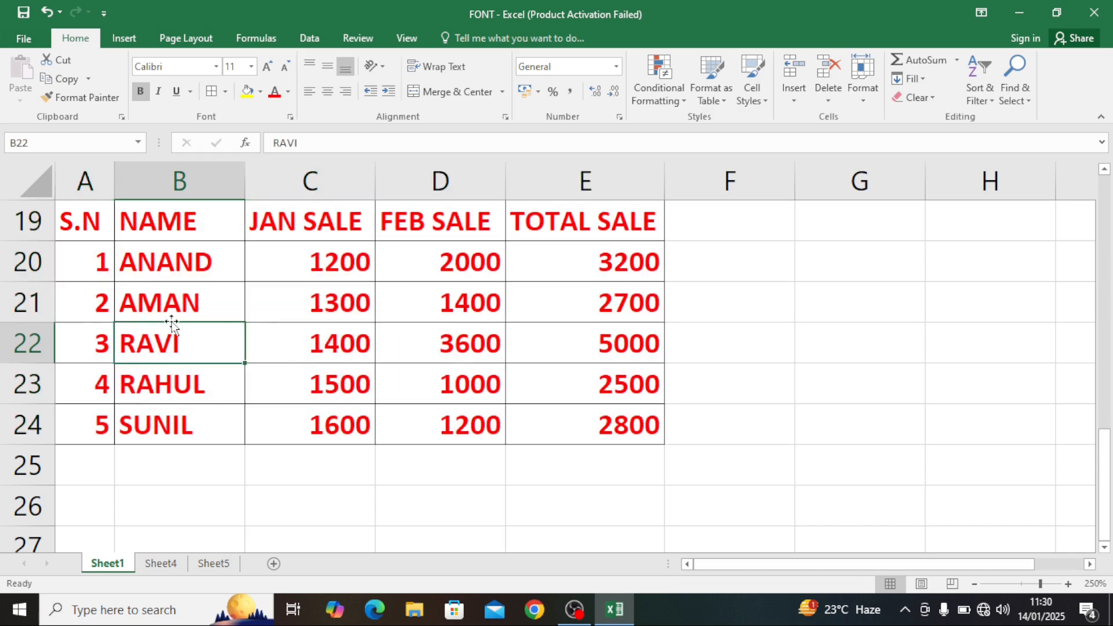
# - Copy the black-text sales table in A11:E16 of Sheet1
pyautogui.scroll(4, 172, 325)
pyautogui.scroll(-2, 127, 406)
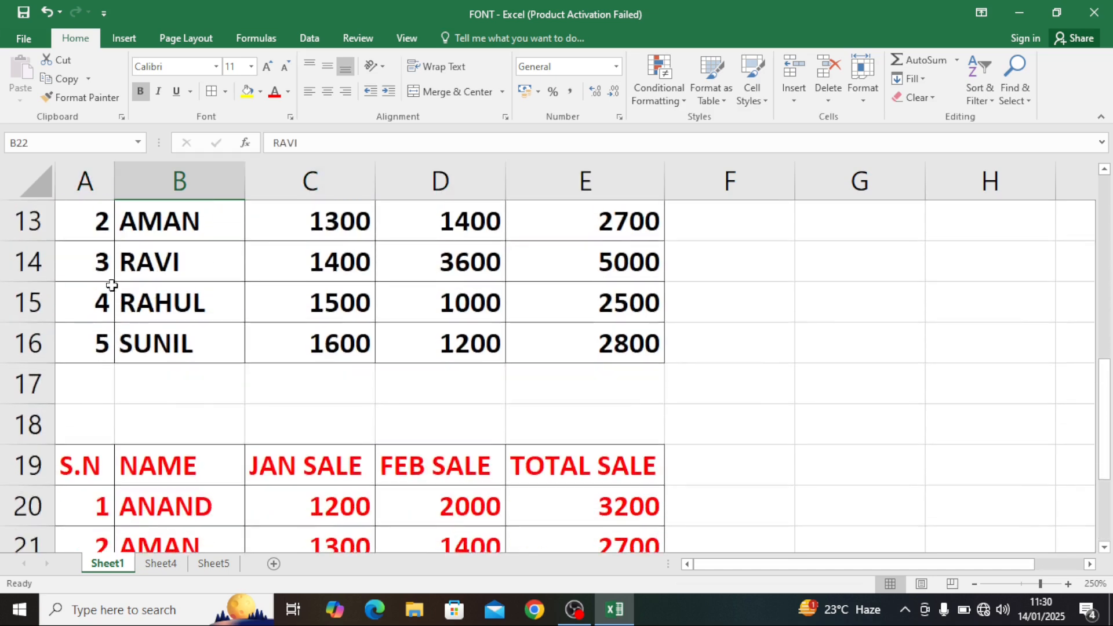
pyautogui.scroll(3, 111, 285)
pyautogui.moveTo(88, 272); pyautogui.dragTo(566, 458)
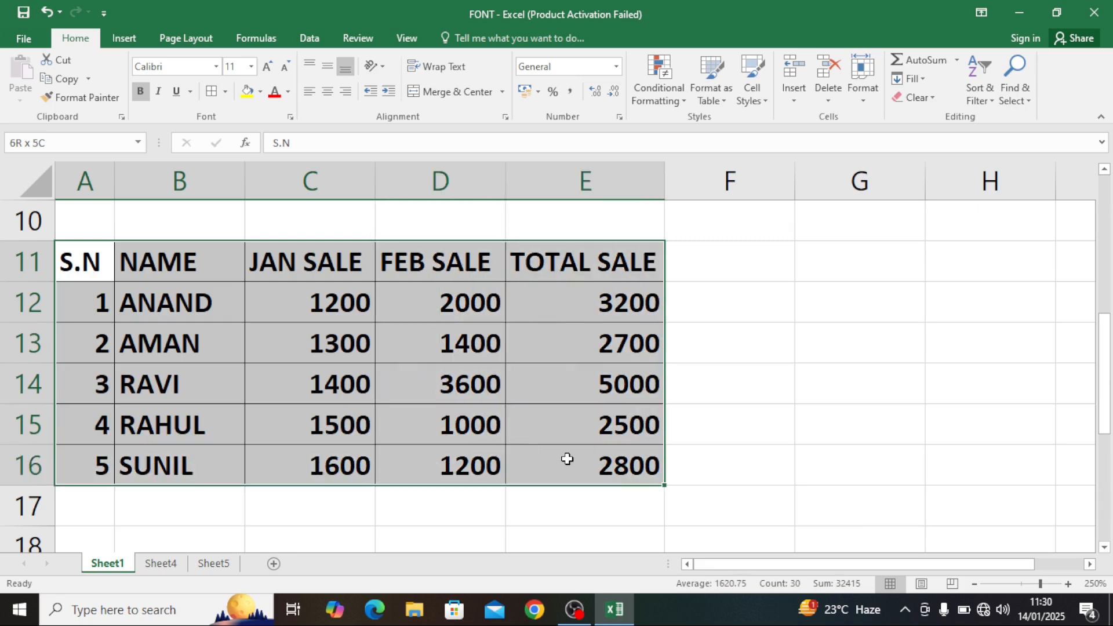
pyautogui.click(69, 85)
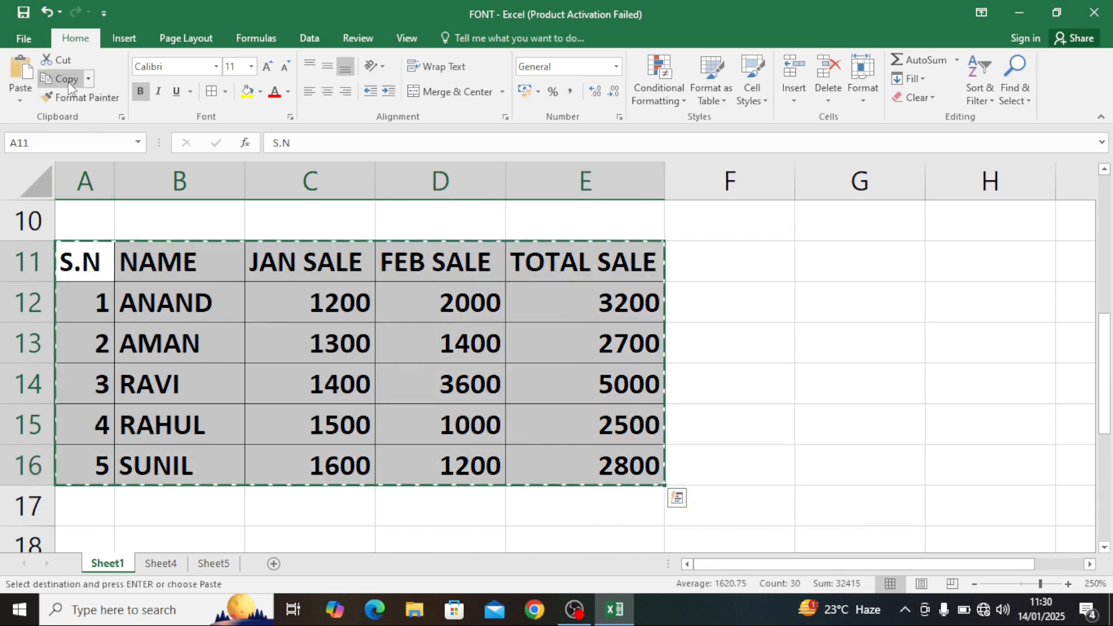
# - Paste the copied table into Sheet4 starting at cell A1, using Paste Special with All and Transpose
pyautogui.click(168, 561)
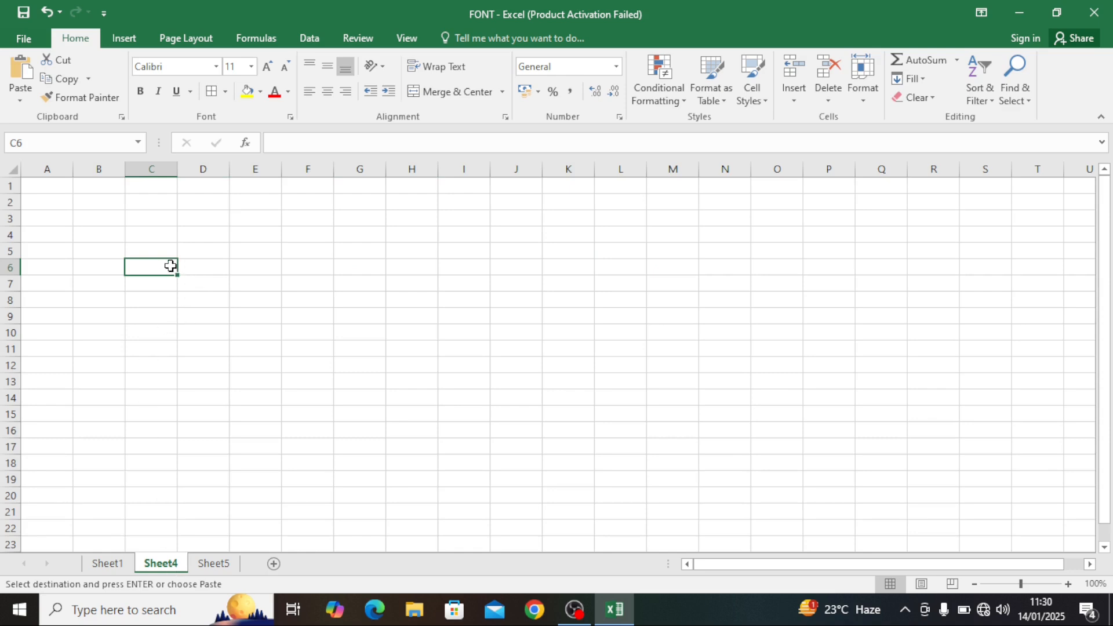
pyautogui.scroll(5, 169, 267)
pyautogui.scroll(3, 169, 266)
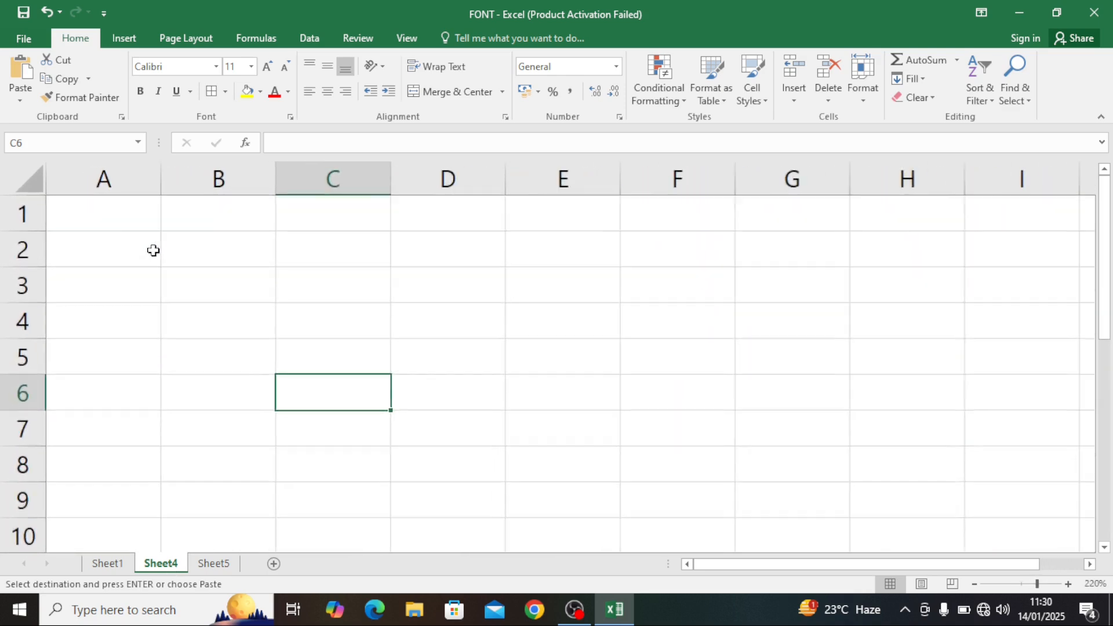
pyautogui.click(133, 217)
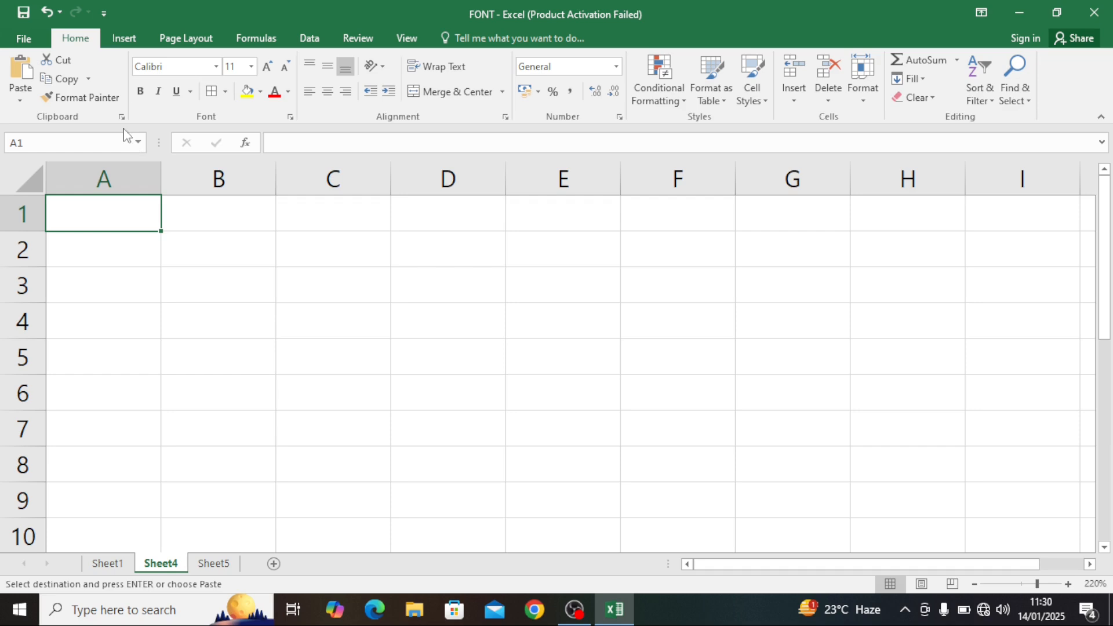
pyautogui.click(21, 102)
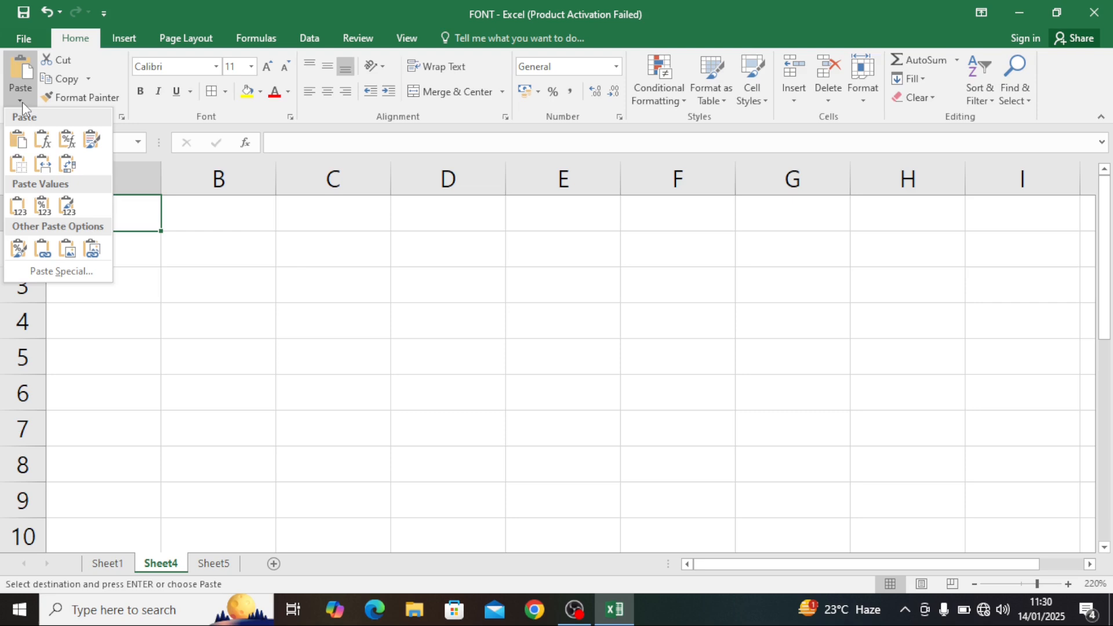
pyautogui.click(61, 272)
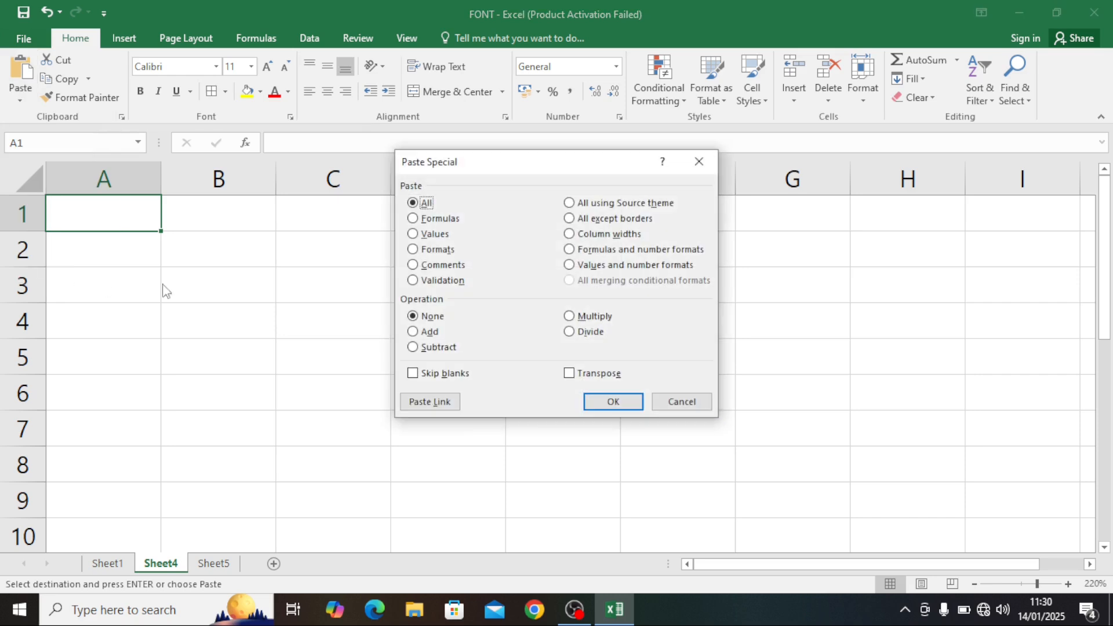
pyautogui.moveTo(553, 165); pyautogui.dragTo(568, 104)
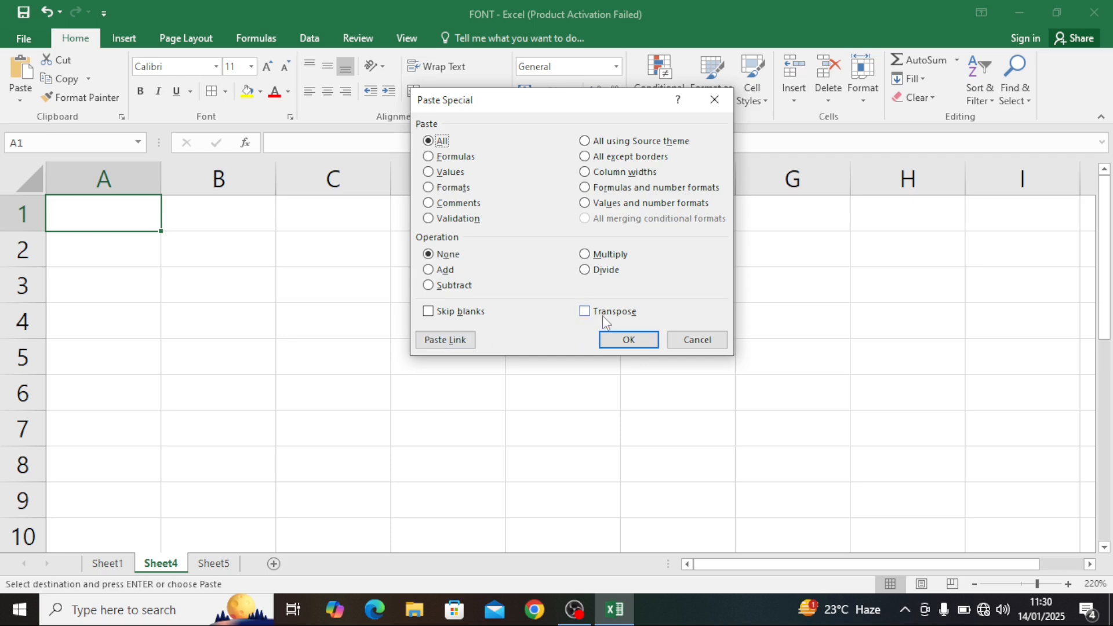
pyautogui.click(585, 313)
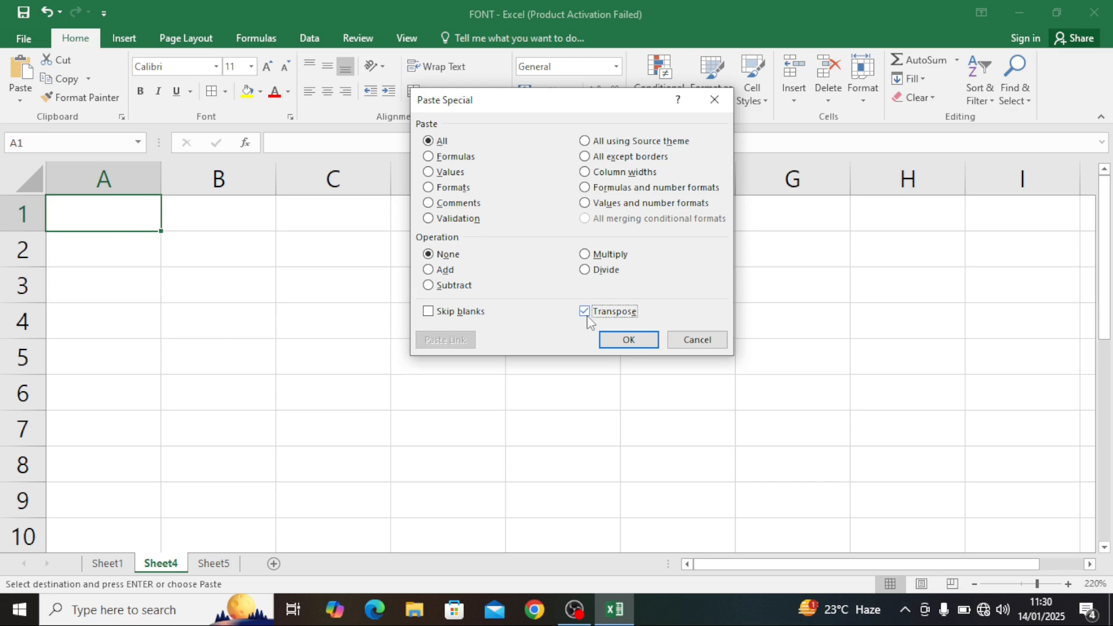
pyautogui.click(617, 344)
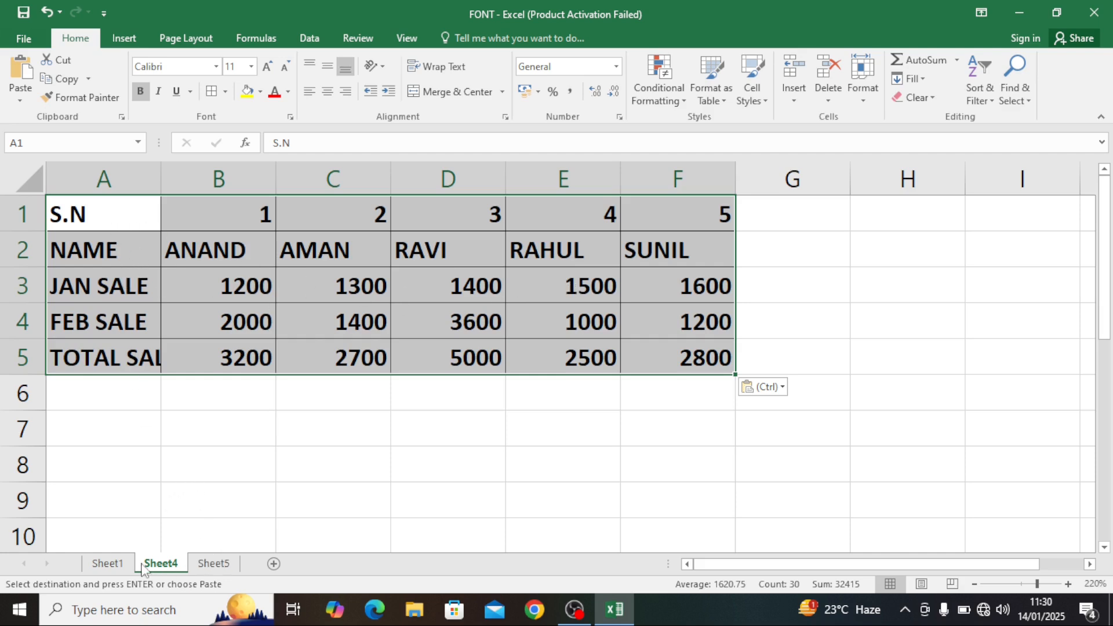
# - Compare the S.N column A11:A16 in Sheet1 with the transposed row A1:F1 in Sheet4
pyautogui.click(114, 566)
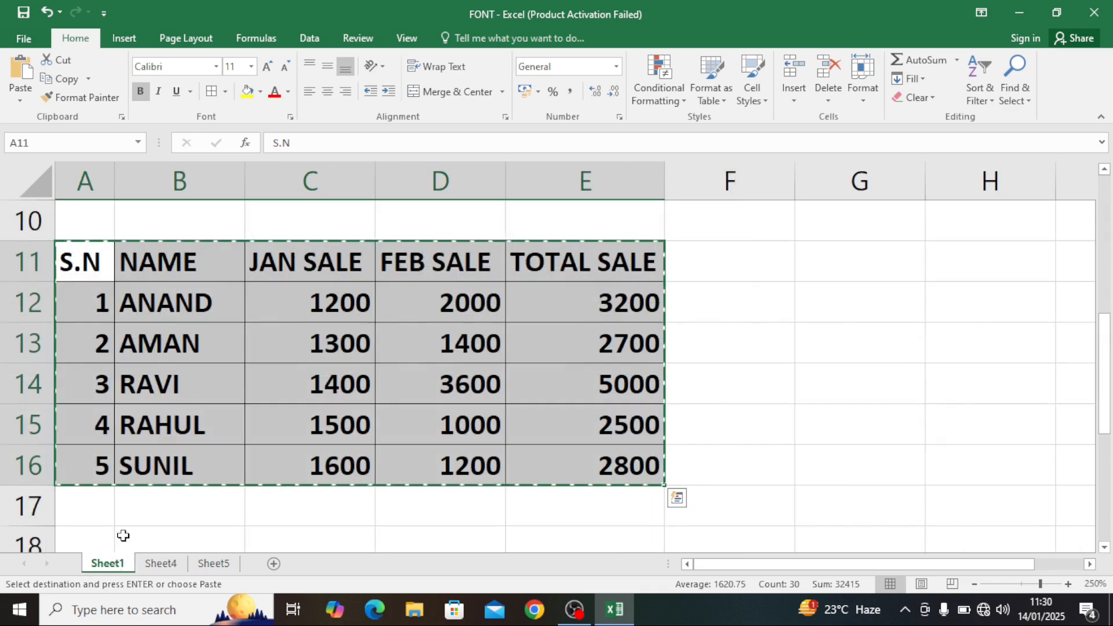
pyautogui.click(90, 262)
pyautogui.moveTo(88, 262); pyautogui.dragTo(58, 473)
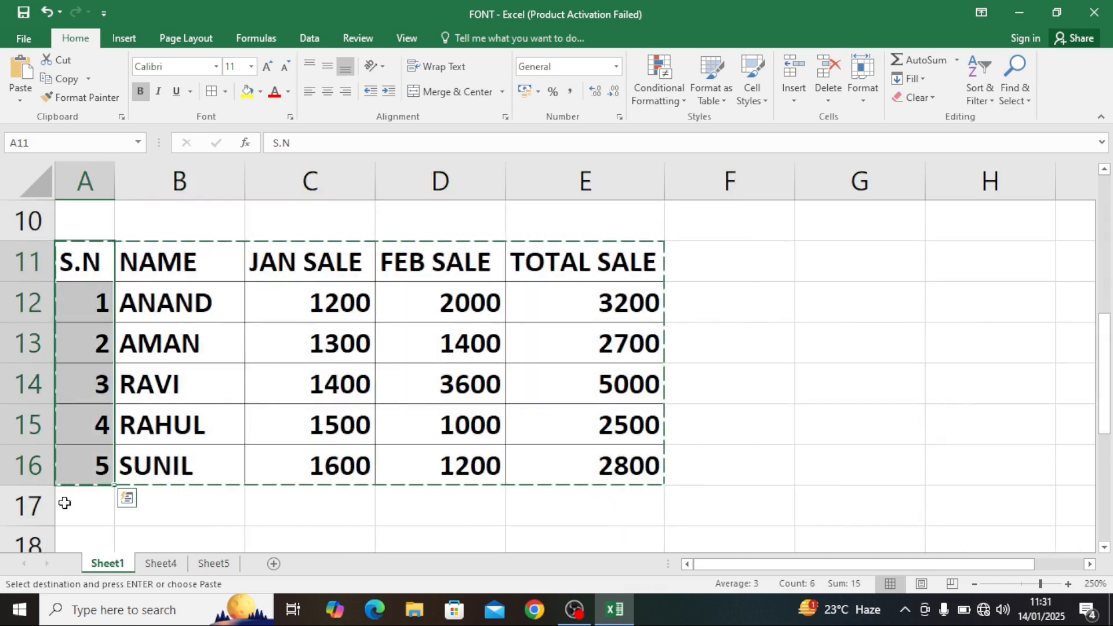
pyautogui.click(161, 564)
pyautogui.click(122, 211)
pyautogui.moveTo(122, 211); pyautogui.dragTo(667, 217)
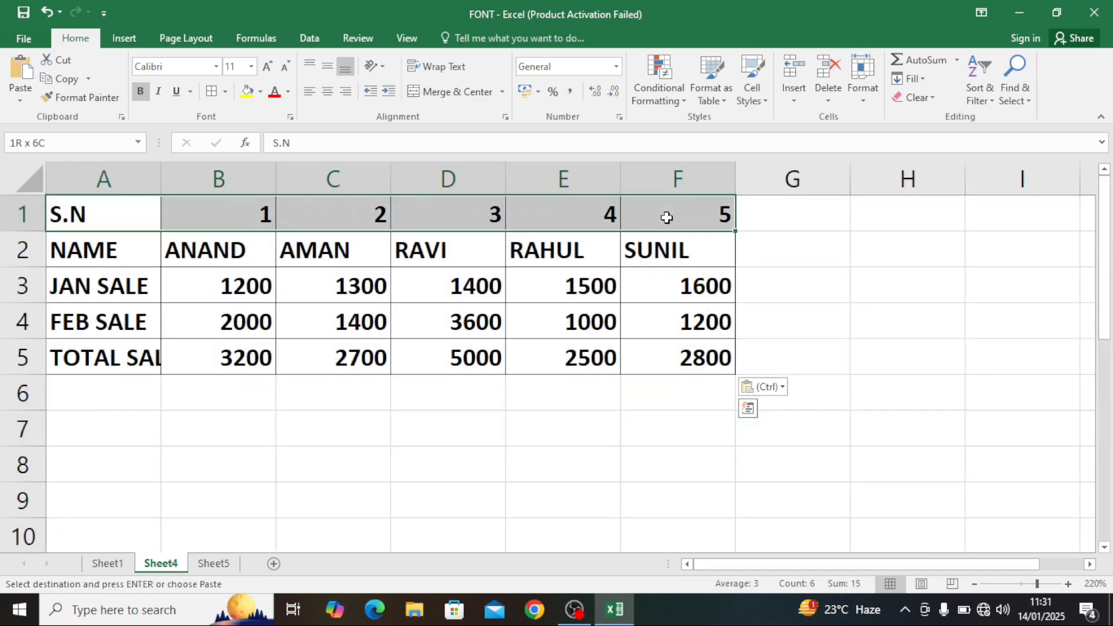
# - Compare the NAME column B11:B16 in Sheet1 with row A2:F2 in Sheet4, and review the source table A11:E16
pyautogui.click(97, 550)
pyautogui.moveTo(209, 262); pyautogui.dragTo(162, 461)
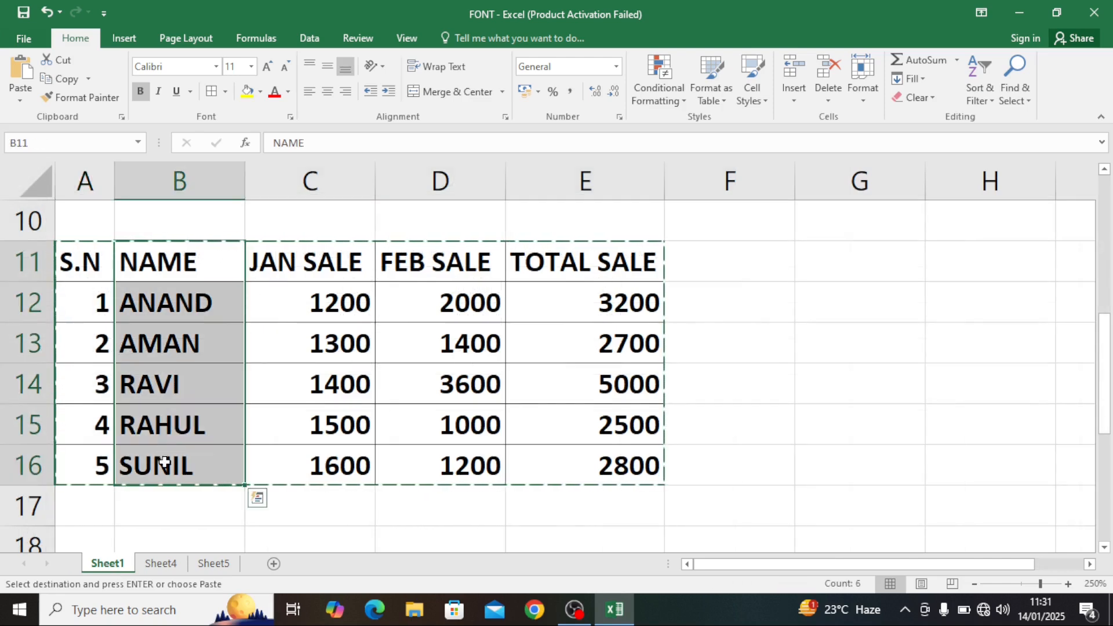
pyautogui.click(155, 563)
pyautogui.moveTo(90, 246); pyautogui.dragTo(665, 261)
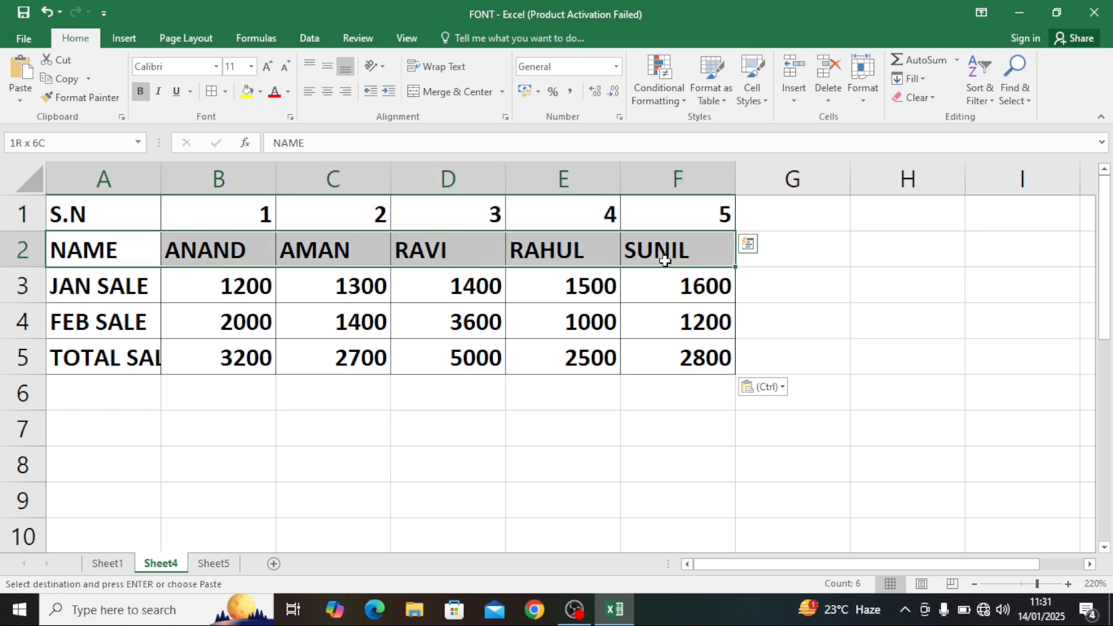
pyautogui.click(107, 563)
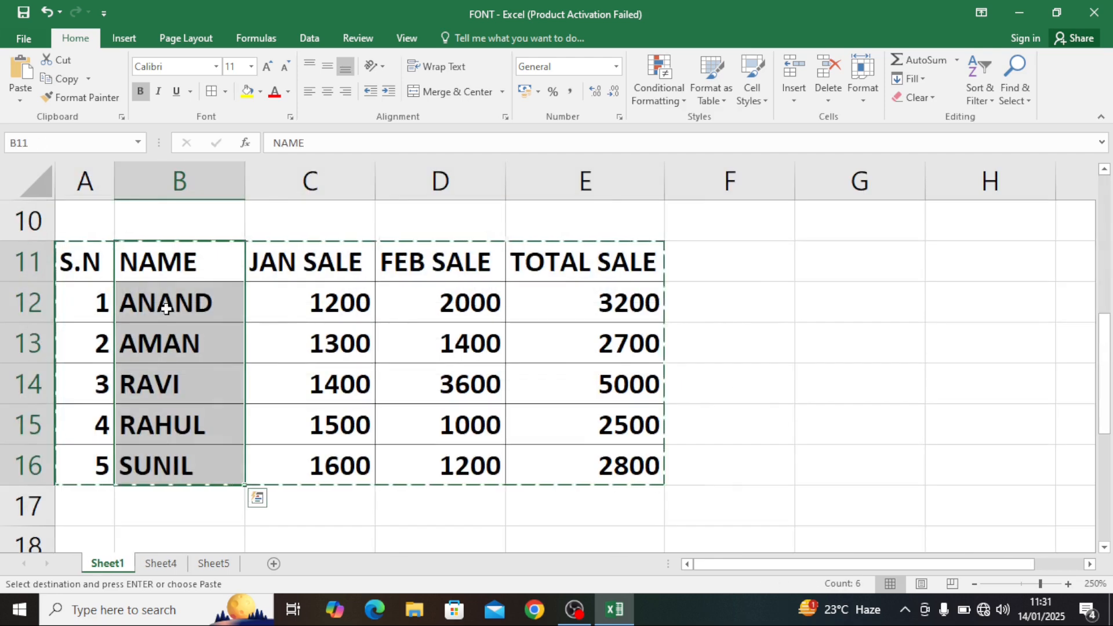
pyautogui.moveTo(79, 268); pyautogui.dragTo(566, 472)
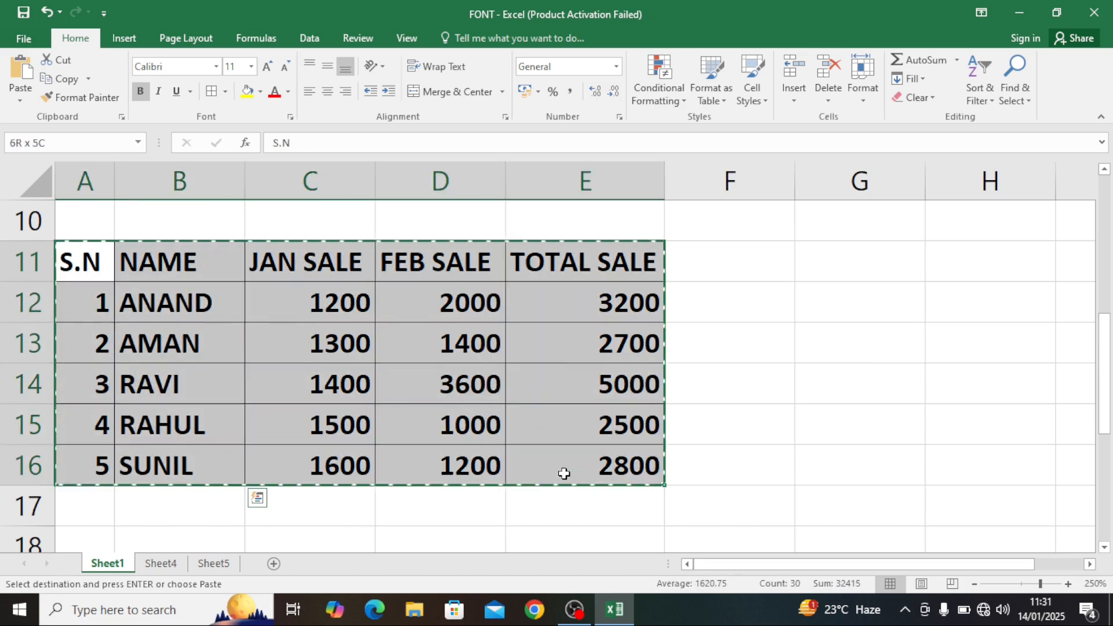
# - Copy the transposed sales table in A1:F5 of Sheet4
pyautogui.click(161, 563)
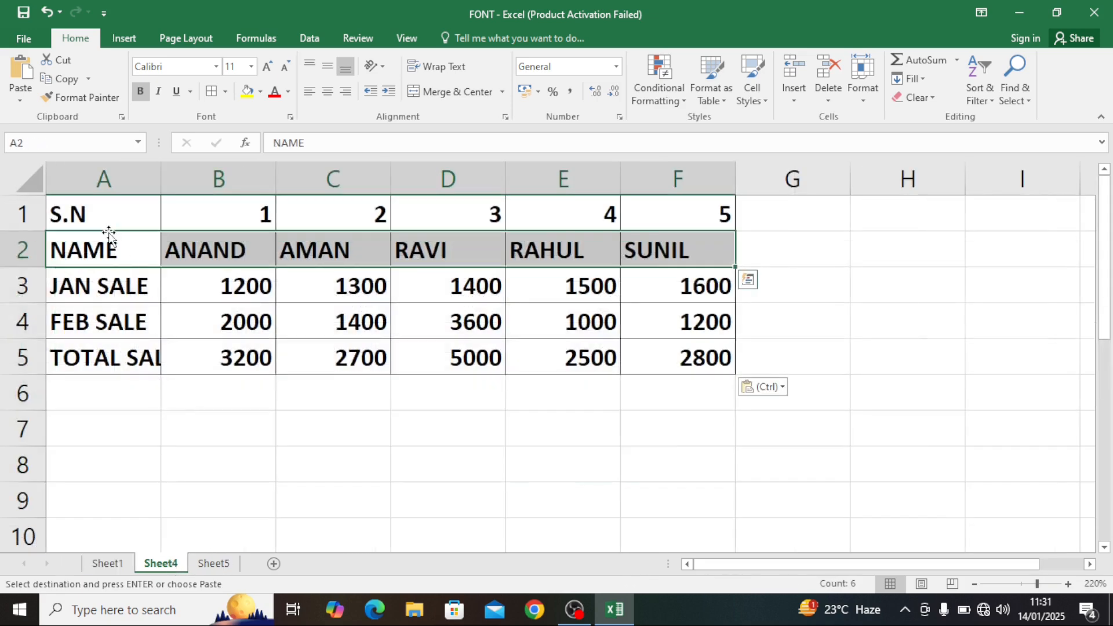
pyautogui.click(99, 216)
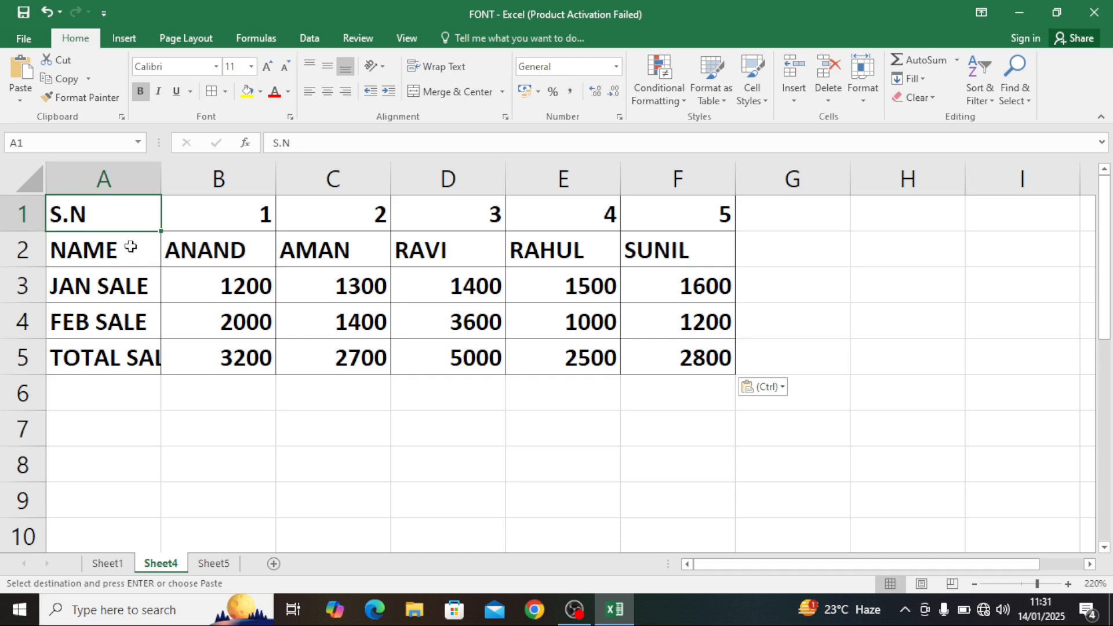
pyautogui.moveTo(131, 247); pyautogui.dragTo(628, 345)
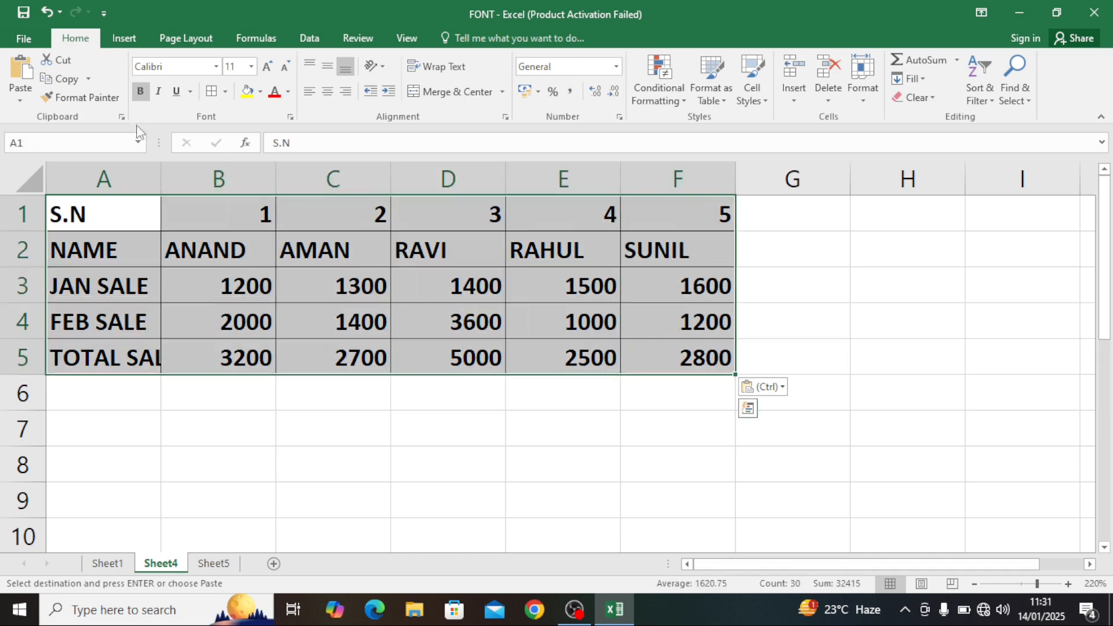
pyautogui.click(65, 79)
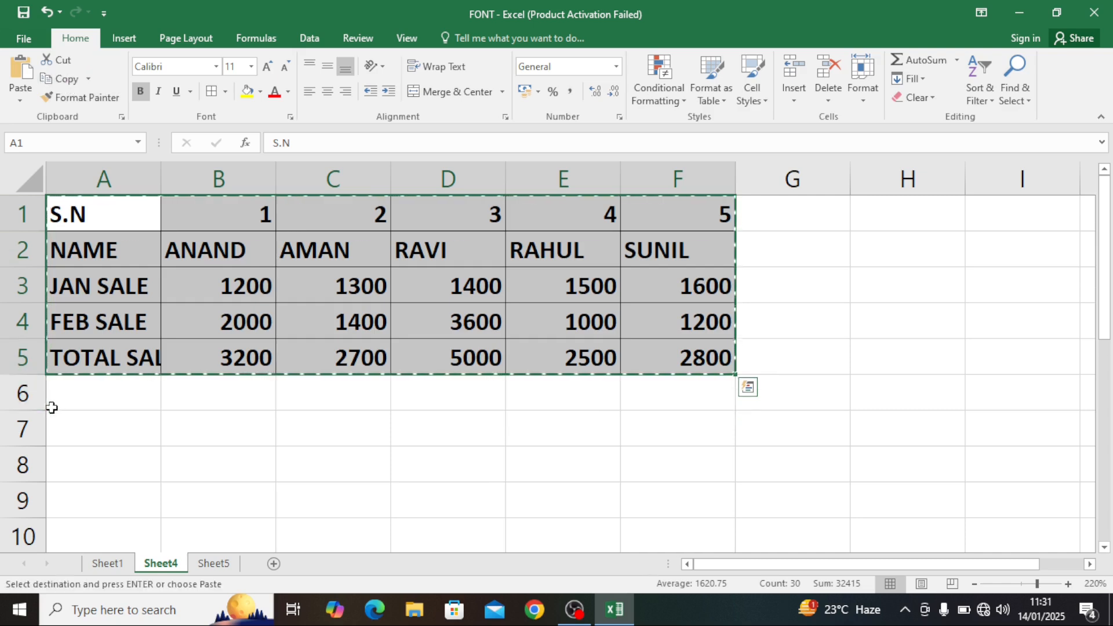
# - Paste the copied table at A7 of Sheet4 using Paste Special with All and Transpose, and review the pasted table
pyautogui.click(83, 419)
pyautogui.click(21, 98)
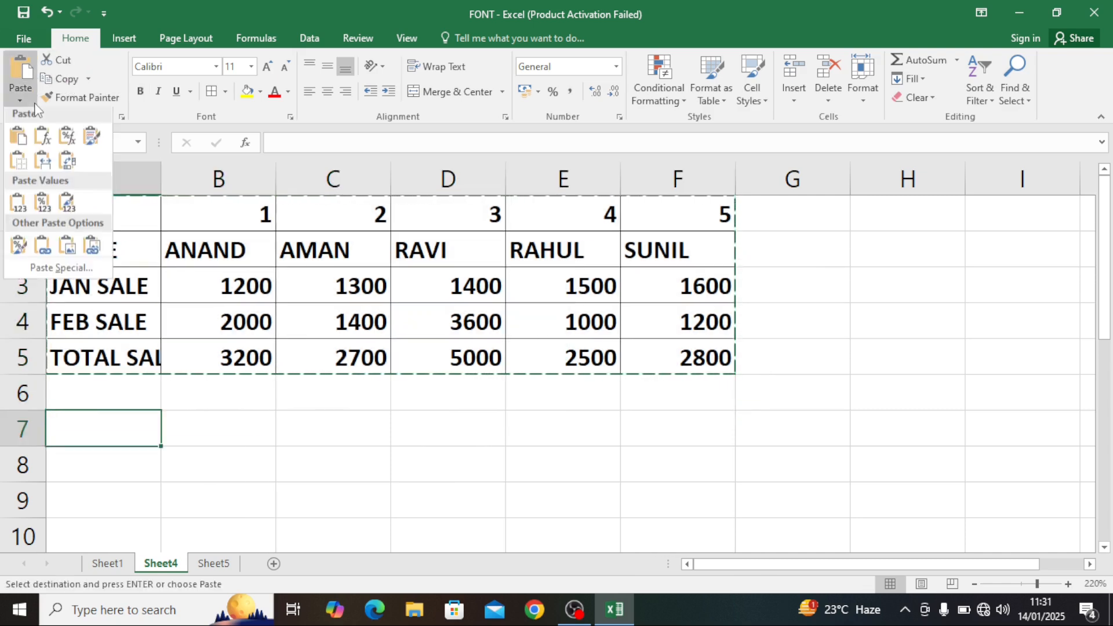
pyautogui.click(48, 269)
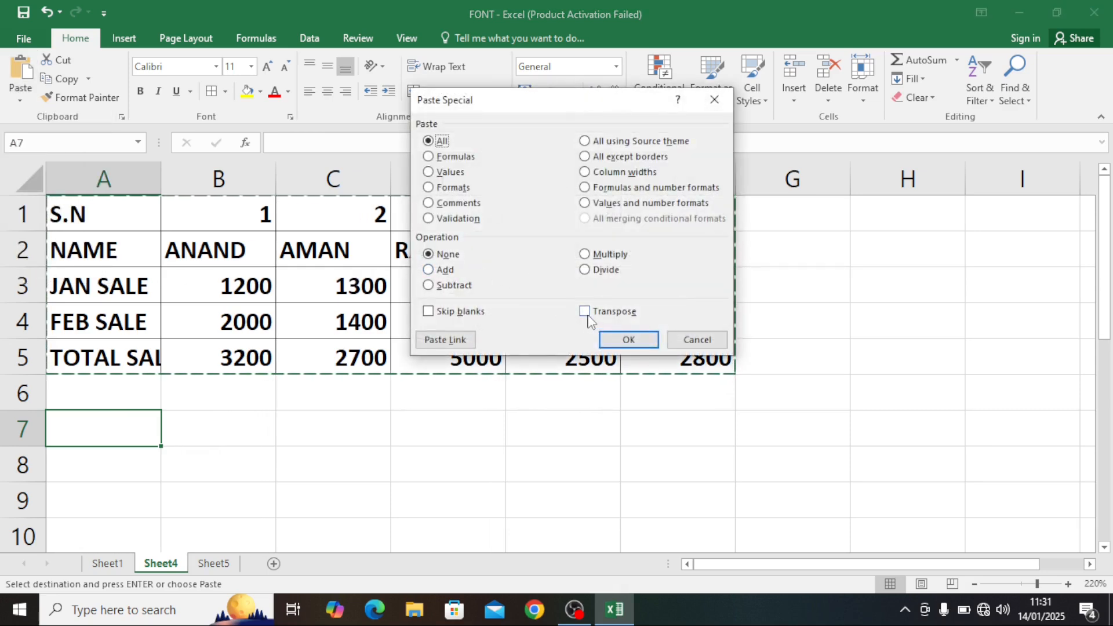
pyautogui.click(619, 342)
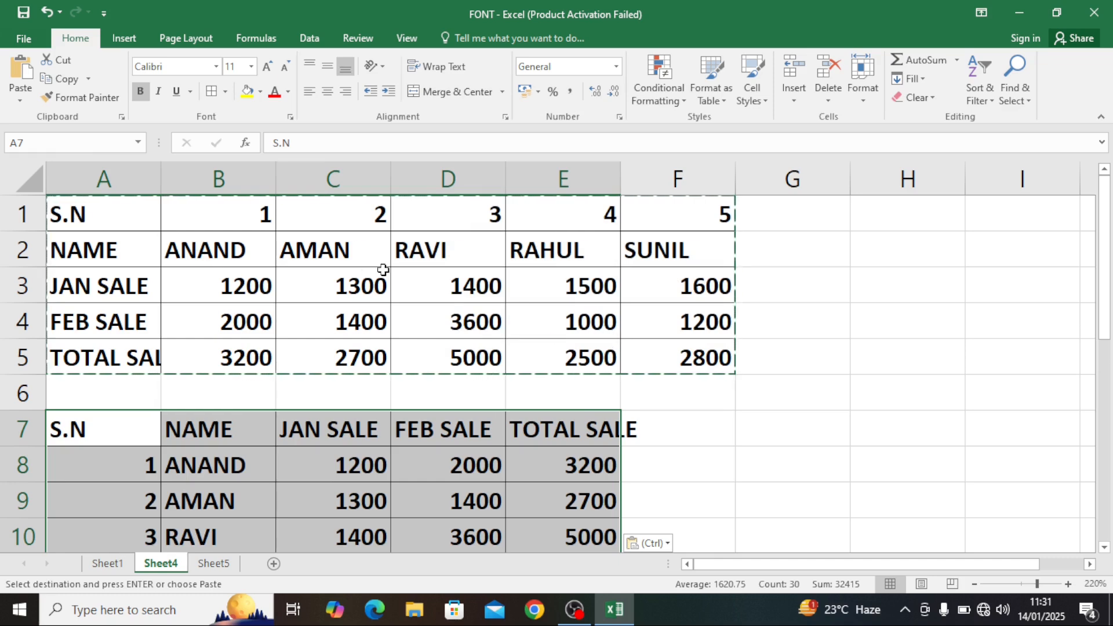
pyautogui.scroll(-1, 360, 278)
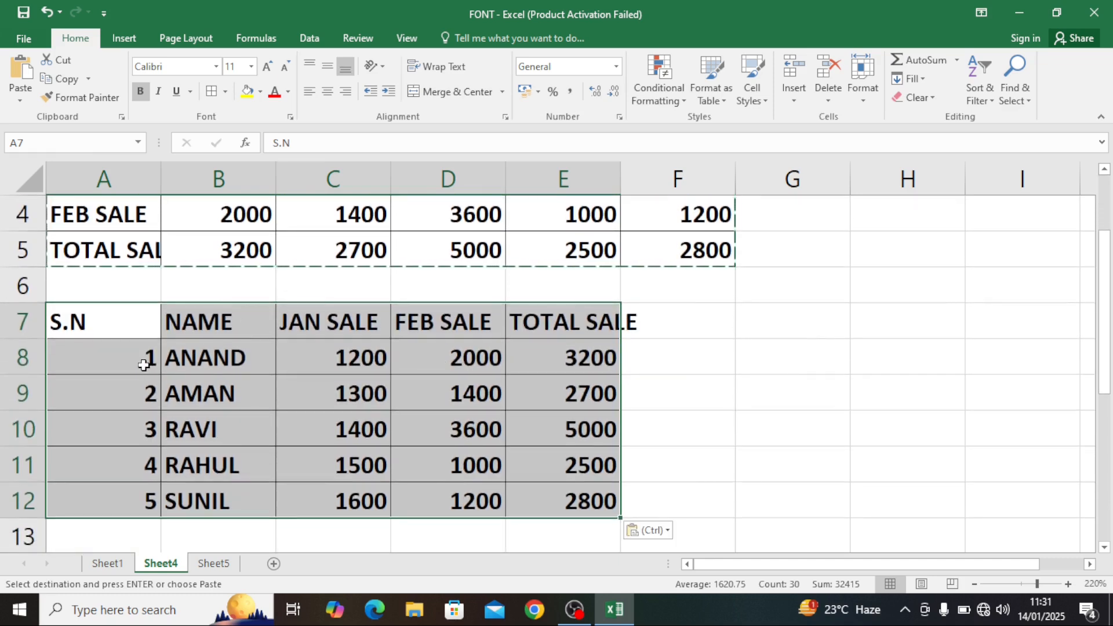
pyautogui.scroll(1, 175, 354)
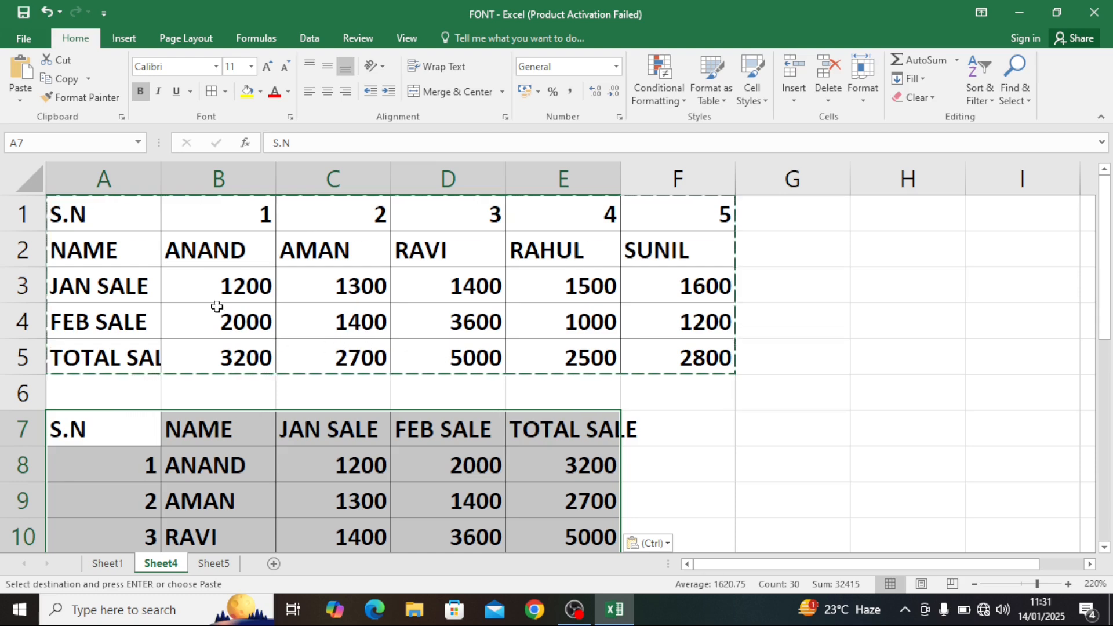
# - Compare the upper table's first rows with the S.N column A7:A12 in Sheet4, and autofit the width of column E
pyautogui.moveTo(121, 224); pyautogui.dragTo(615, 235)
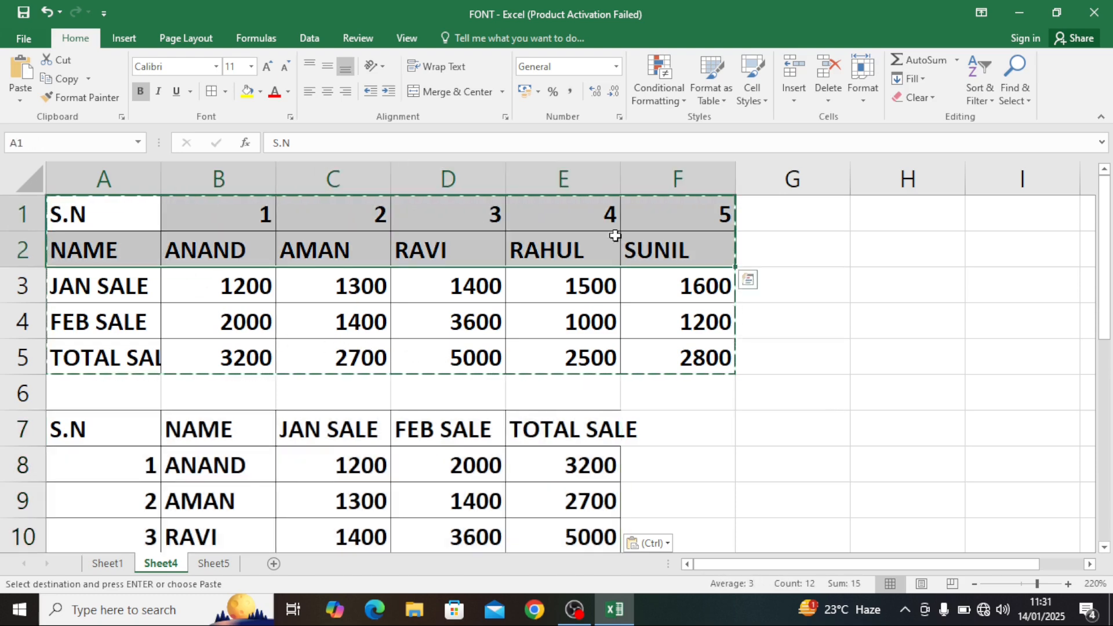
pyautogui.moveTo(49, 445); pyautogui.dragTo(107, 492)
pyautogui.scroll(-1, 104, 462)
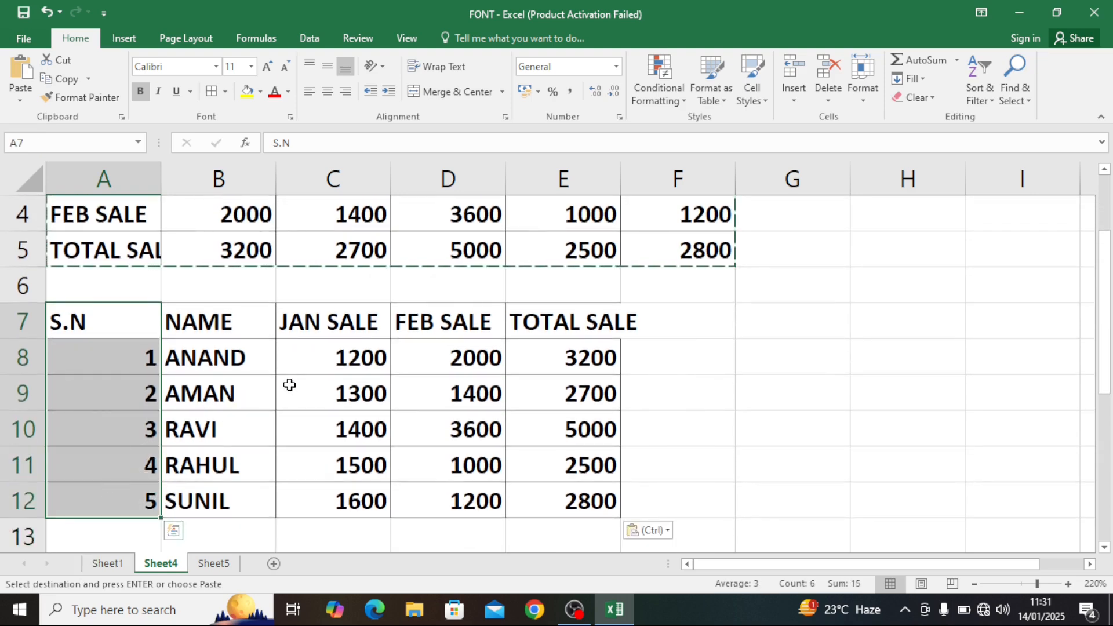
pyautogui.scroll(1, 175, 372)
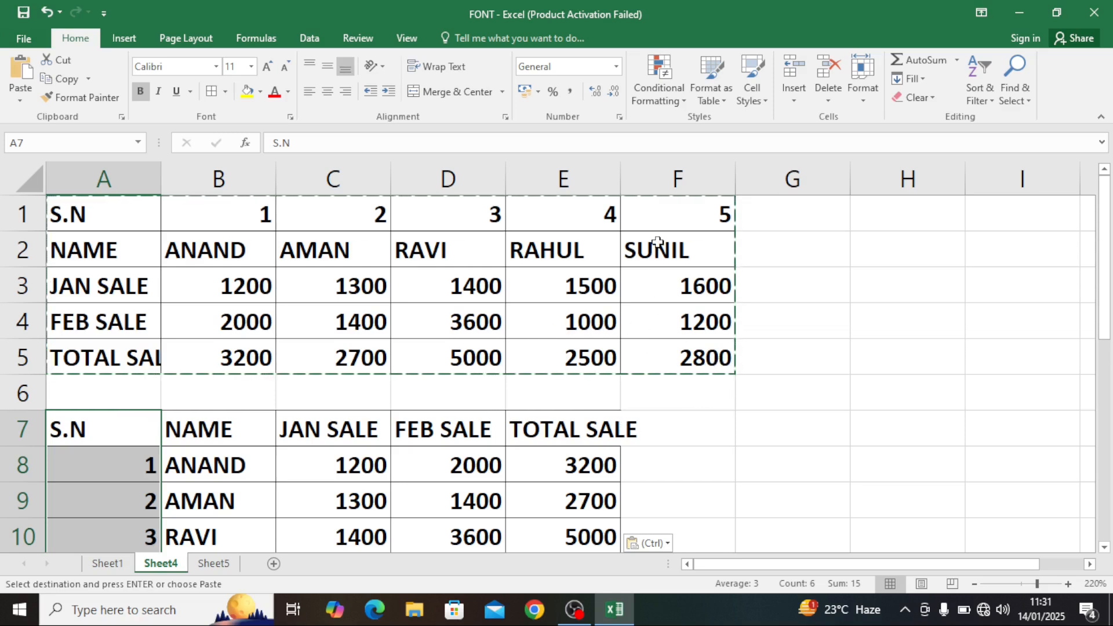
pyautogui.doubleClick(621, 180)
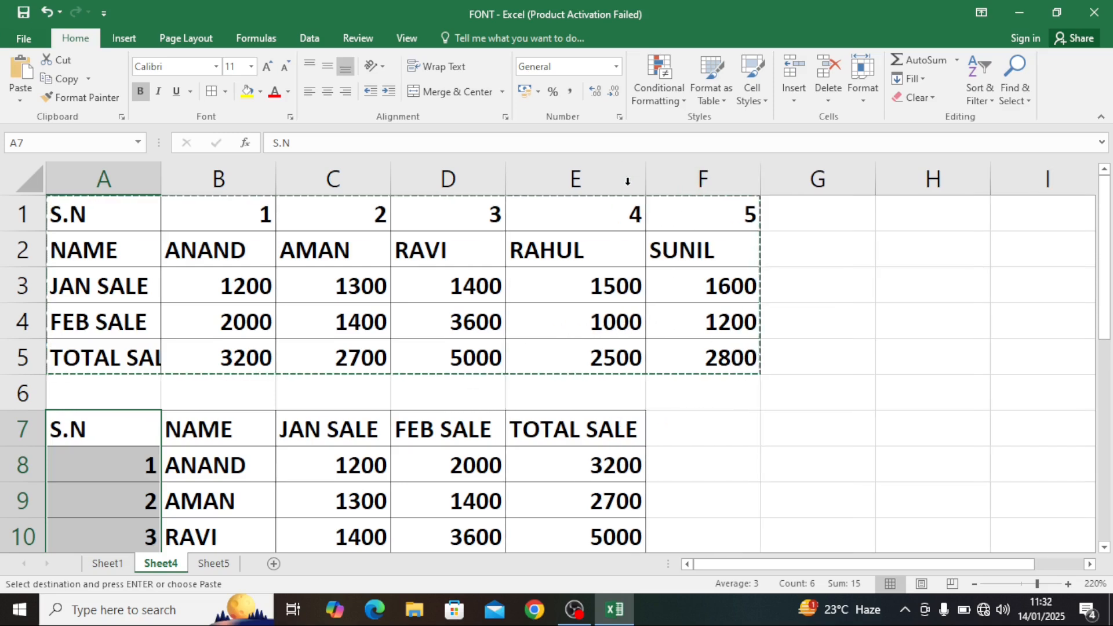
# - Copy the sales table in A11:E16 of Sheet1
pyautogui.click(107, 563)
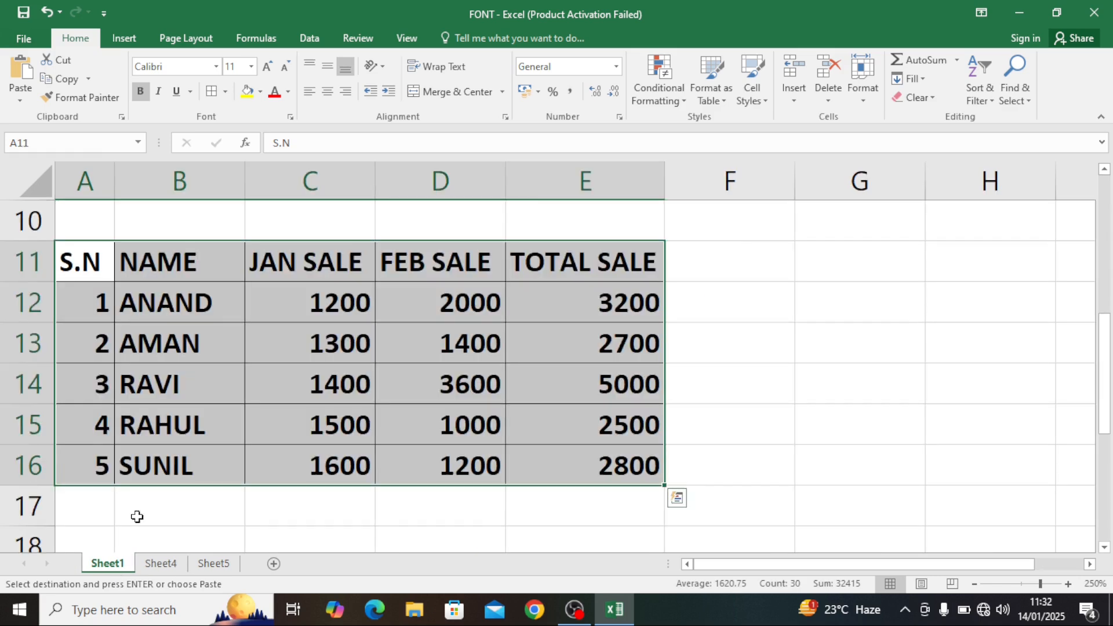
pyautogui.click(87, 260)
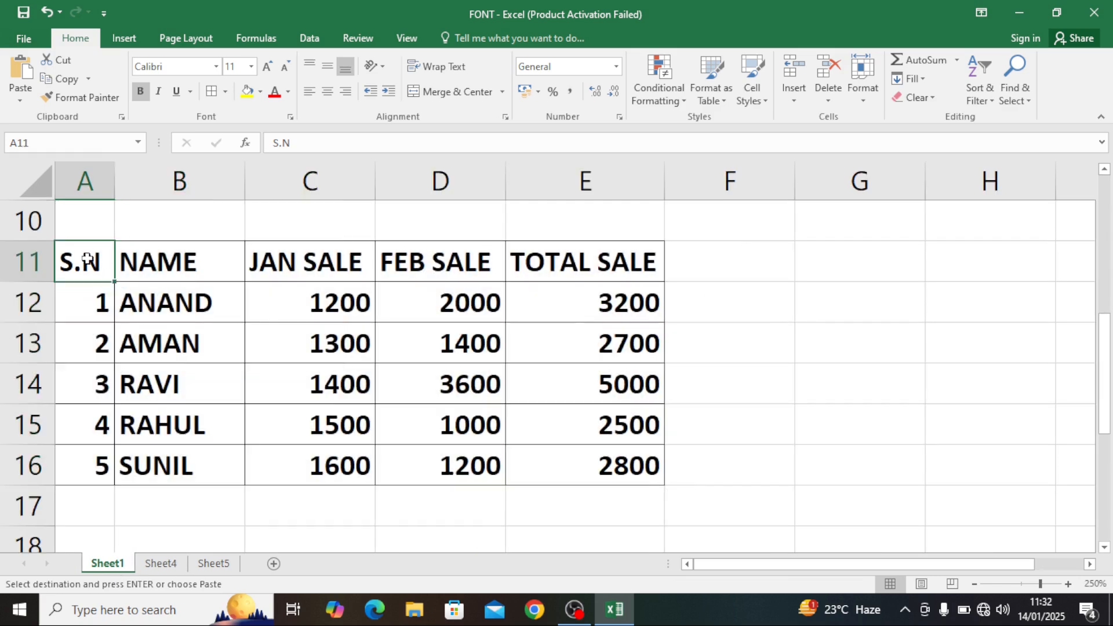
pyautogui.moveTo(107, 273); pyautogui.dragTo(582, 464)
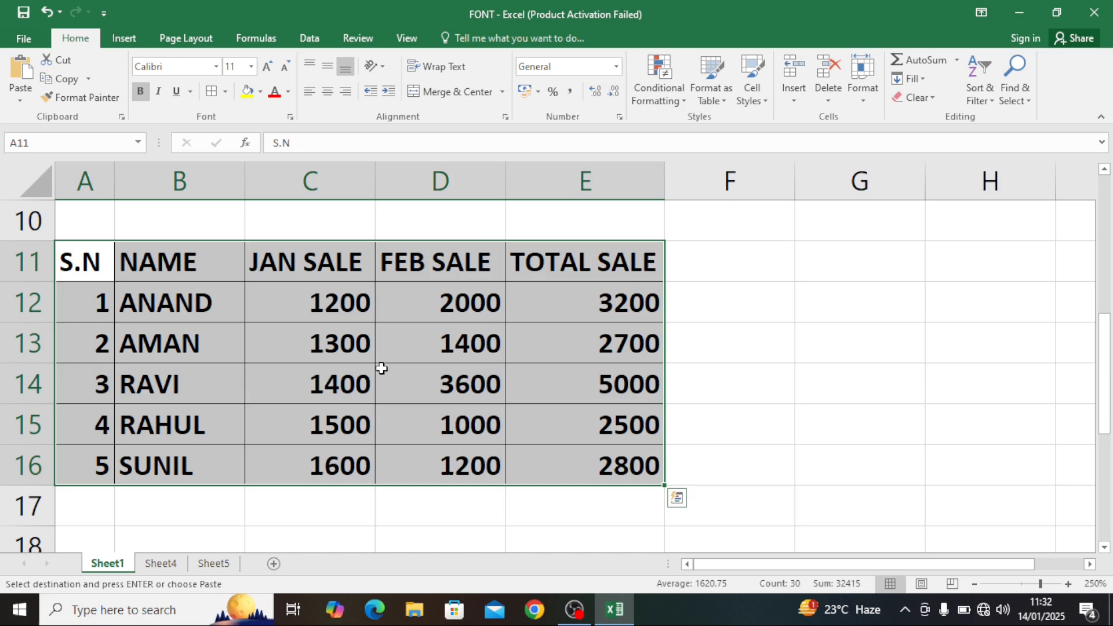
pyautogui.click(71, 80)
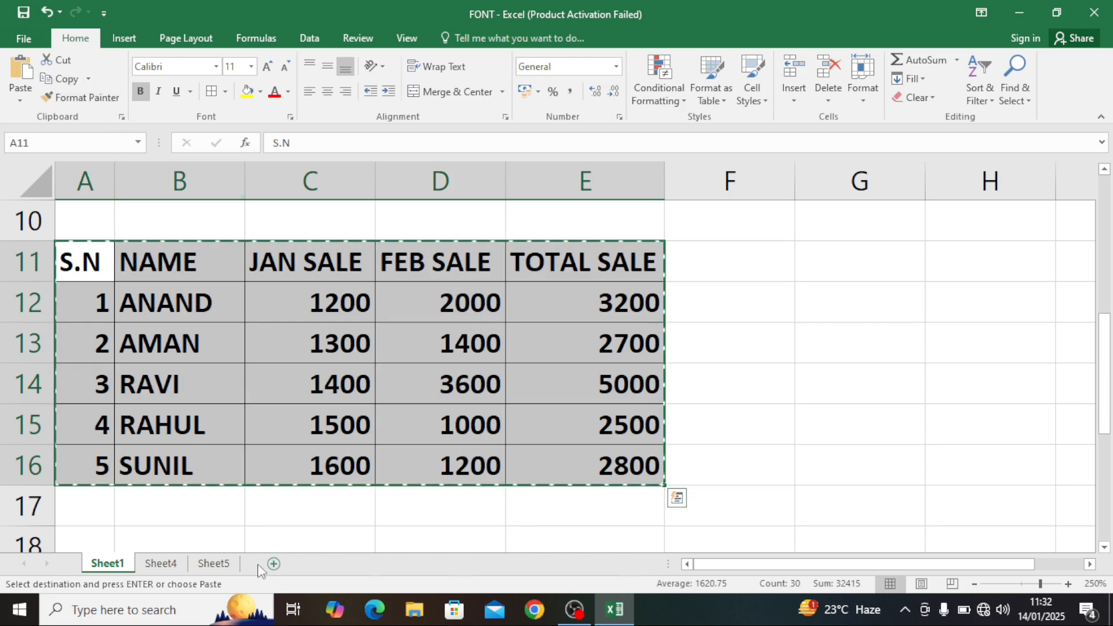
# - Paste the copied table as a link at A1 of Sheet5 using Paste Special, and autofit the width of column E
pyautogui.click(215, 564)
pyautogui.keyDown('ctrl'); pyautogui.scroll(5, 260, 402); pyautogui.keyUp('ctrl')
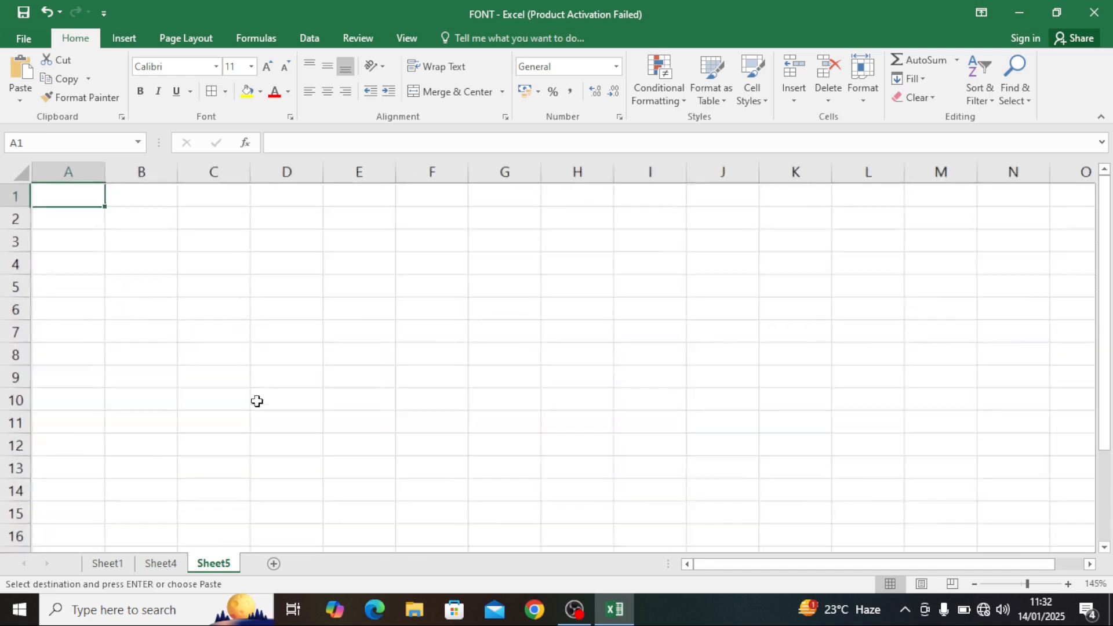
pyautogui.click(19, 98)
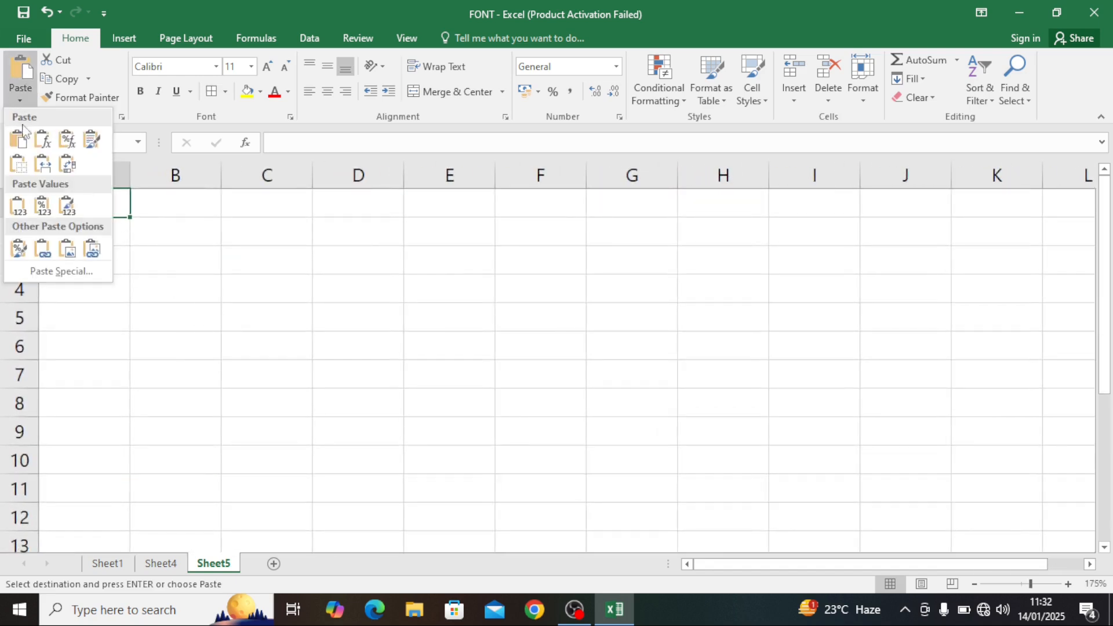
pyautogui.click(55, 277)
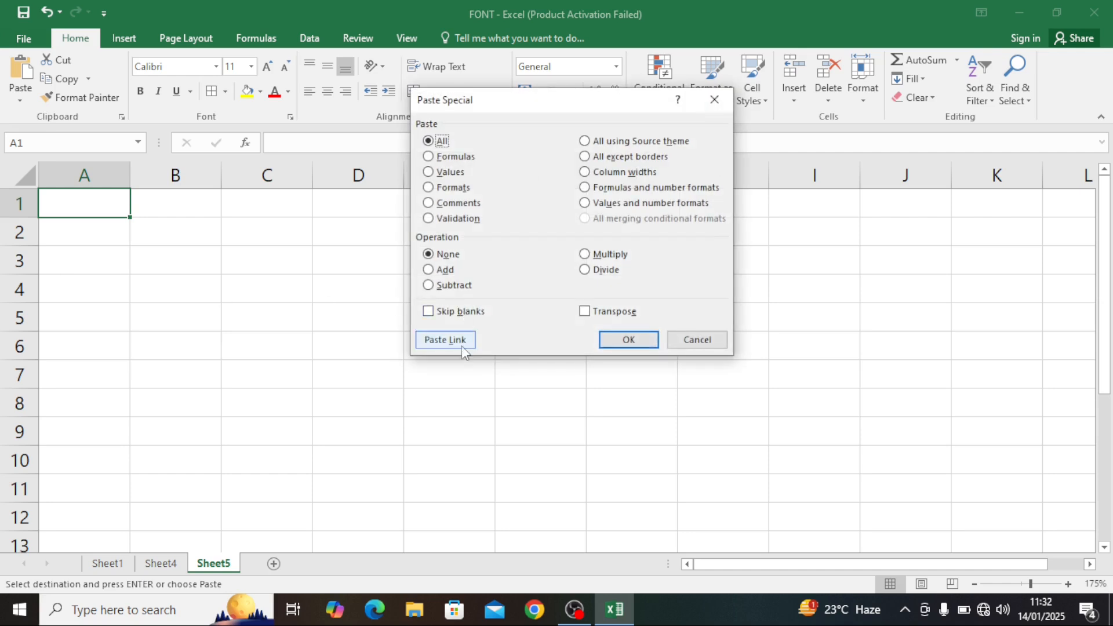
pyautogui.click(446, 340)
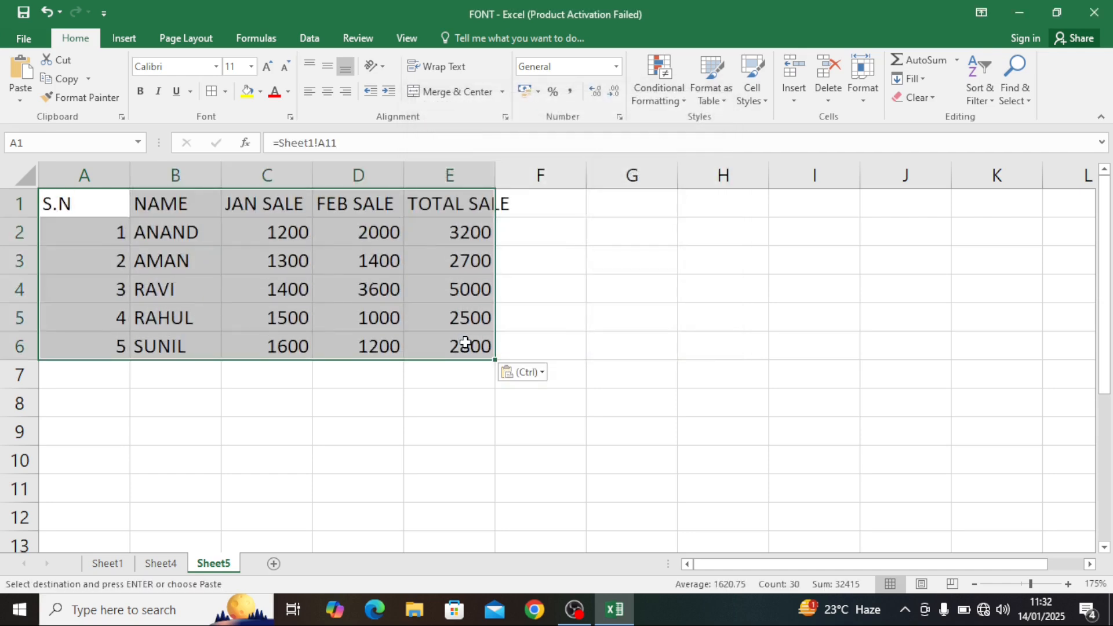
pyautogui.doubleClick(496, 175)
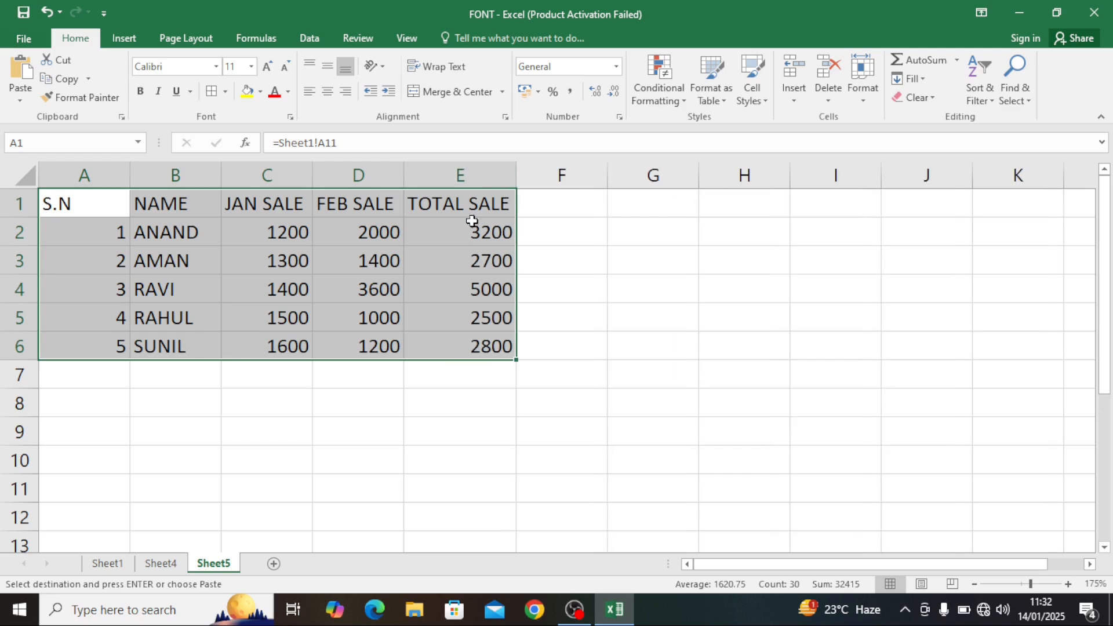
# - Check the link formulas in cells E2, D2 and C2 of Sheet5
pyautogui.click(447, 229)
pyautogui.click(355, 229)
pyautogui.click(301, 231)
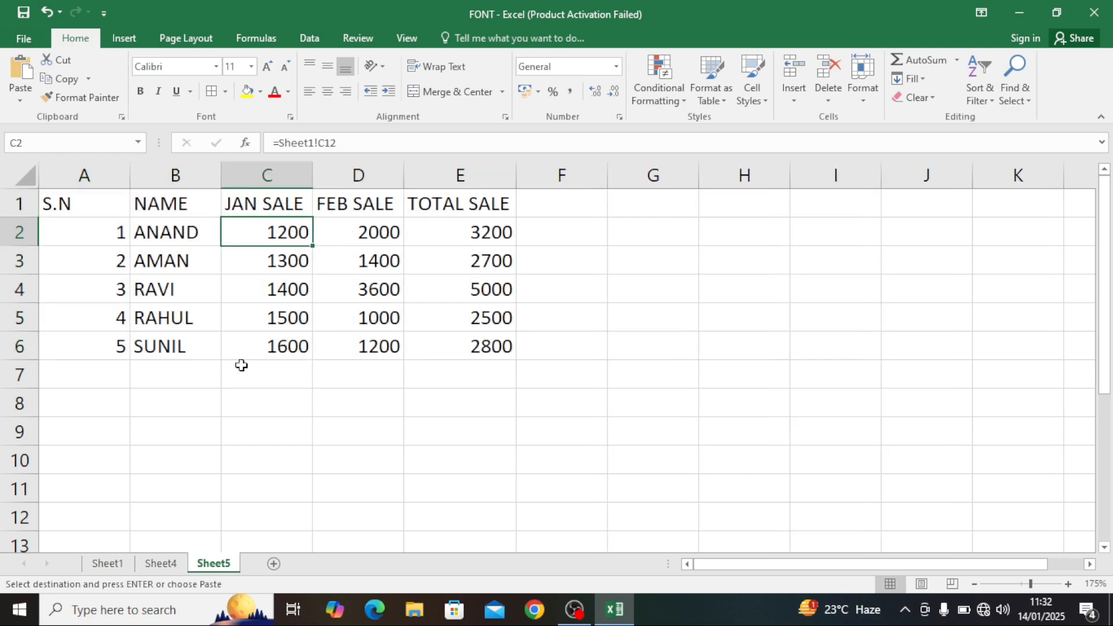
# - Set the JAN SALE value in C12 of Sheet1 to 1500
pyautogui.click(119, 563)
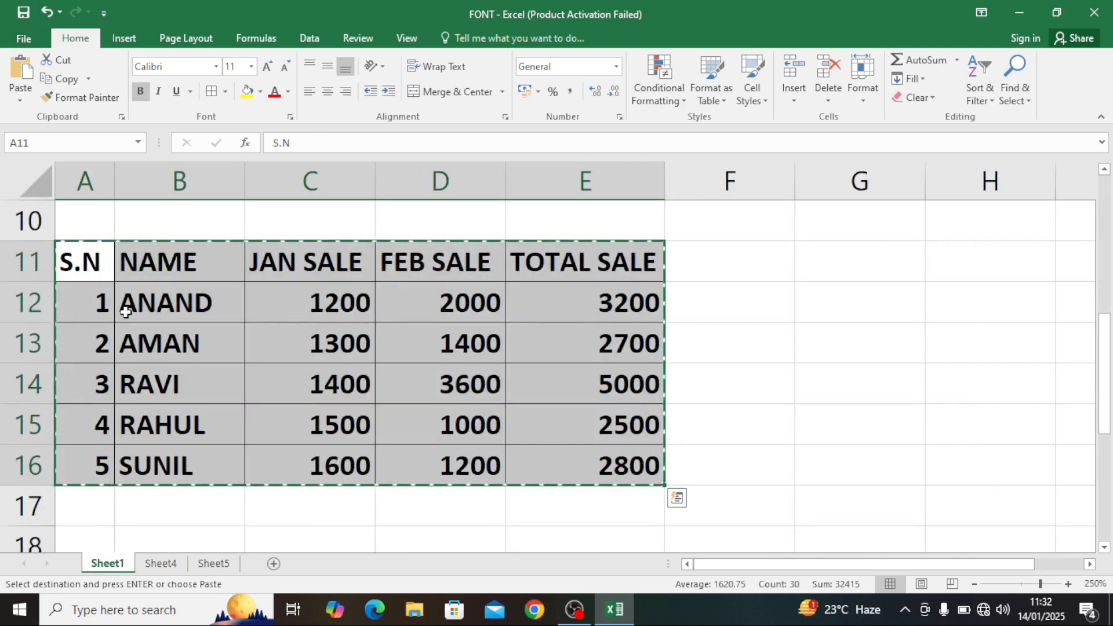
pyautogui.click(104, 271)
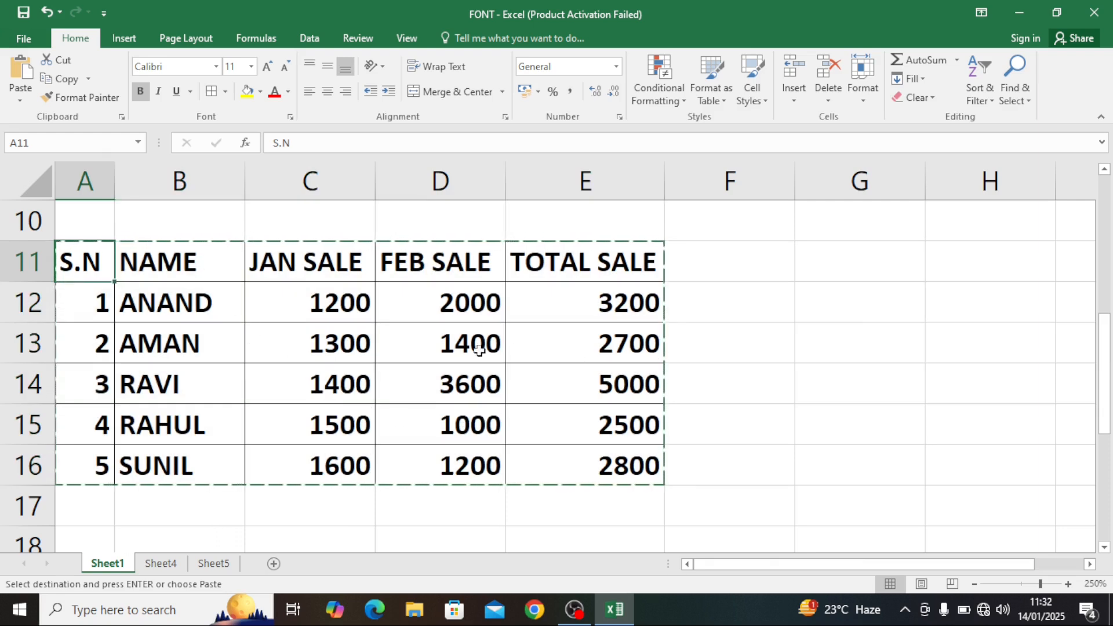
pyautogui.click(321, 313)
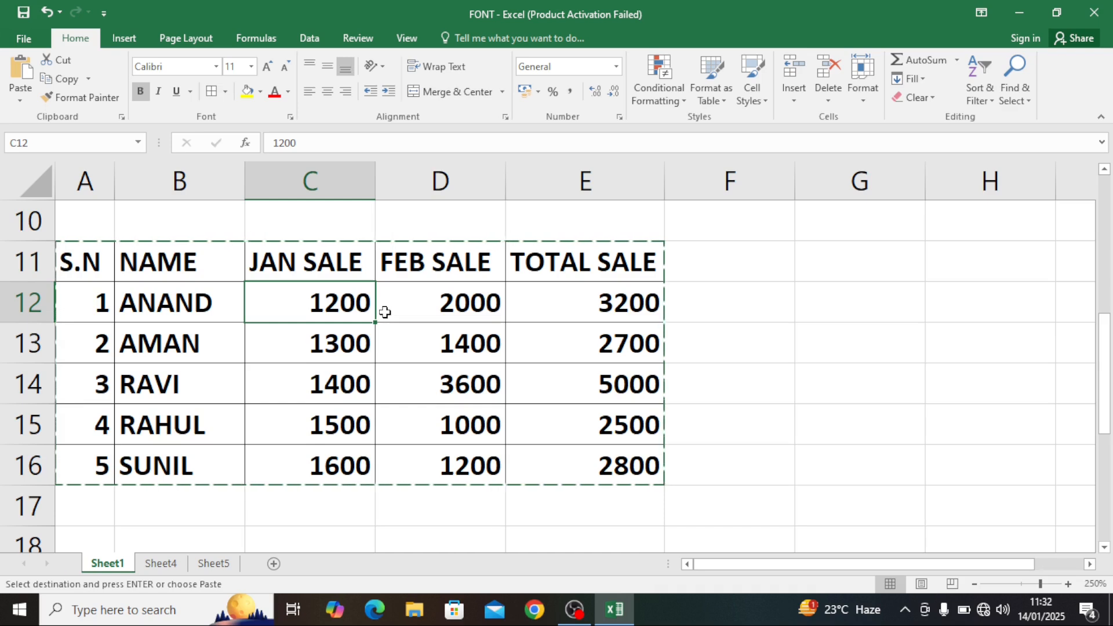
pyautogui.write('1500')
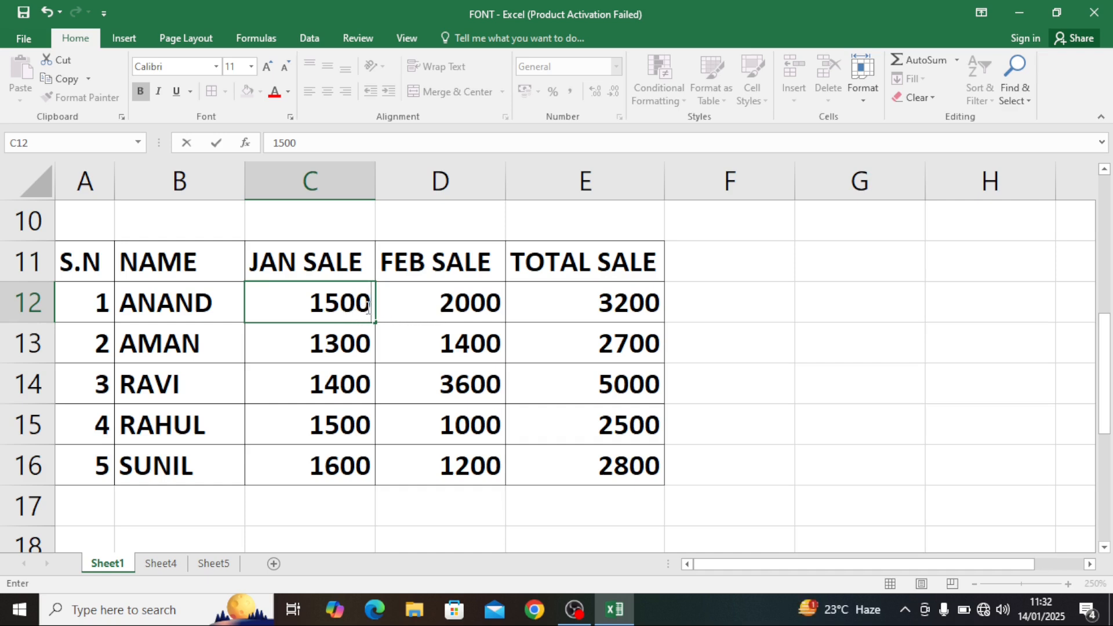
pyautogui.press('Return')
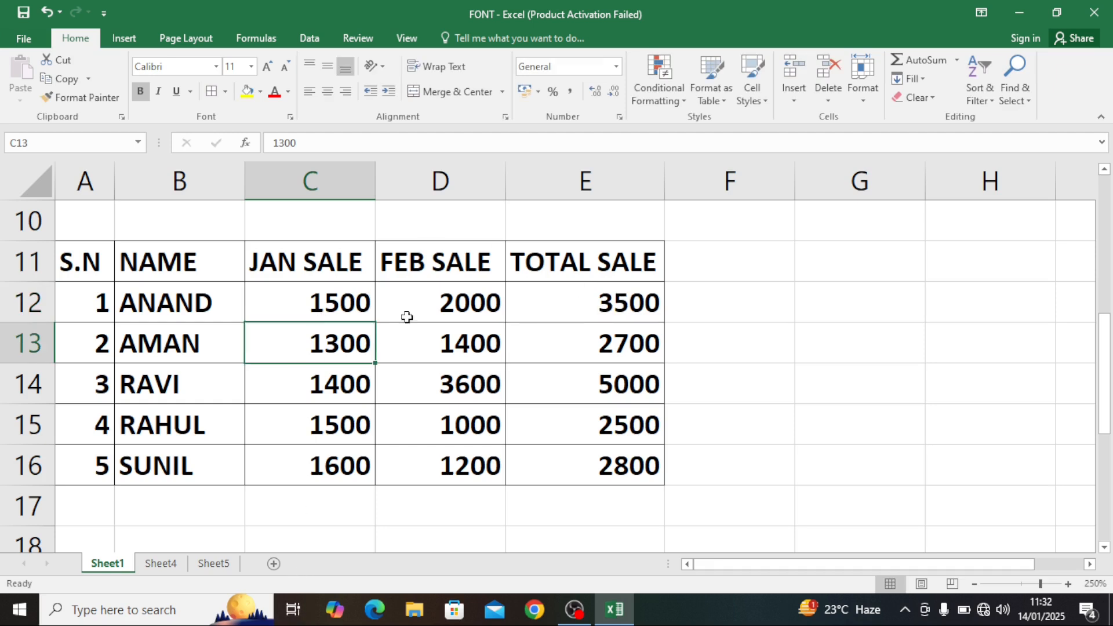
# - Set the JAN SALE value in C12 of Sheet1 to 2500, and check the linked cells C2 and E2 in Sheet5
pyautogui.click(333, 307)
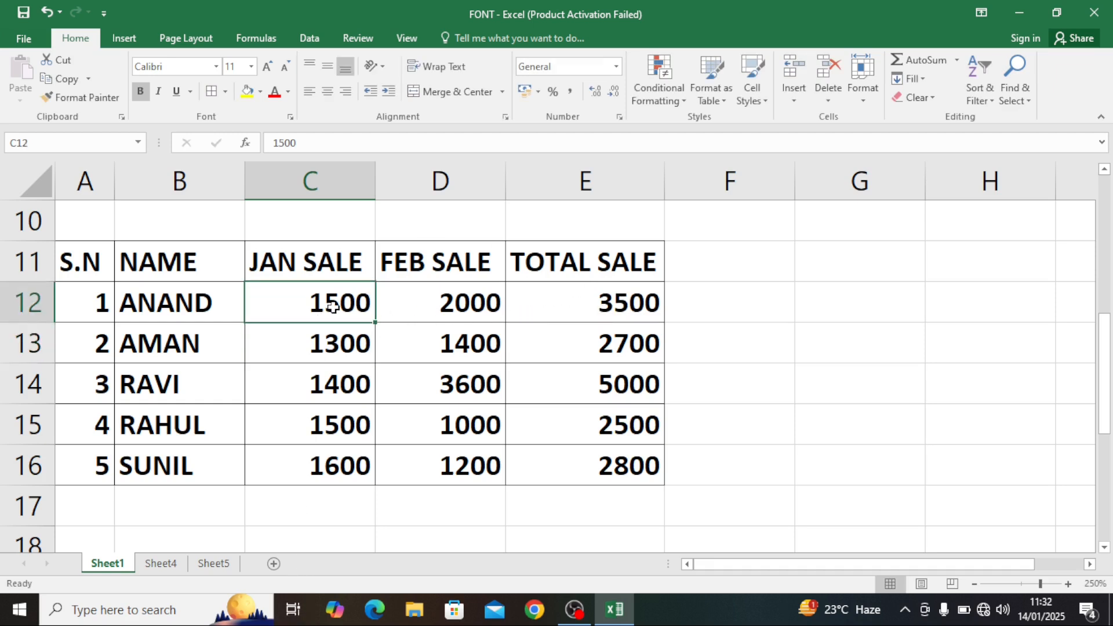
pyautogui.write('2500')
pyautogui.press('Return')
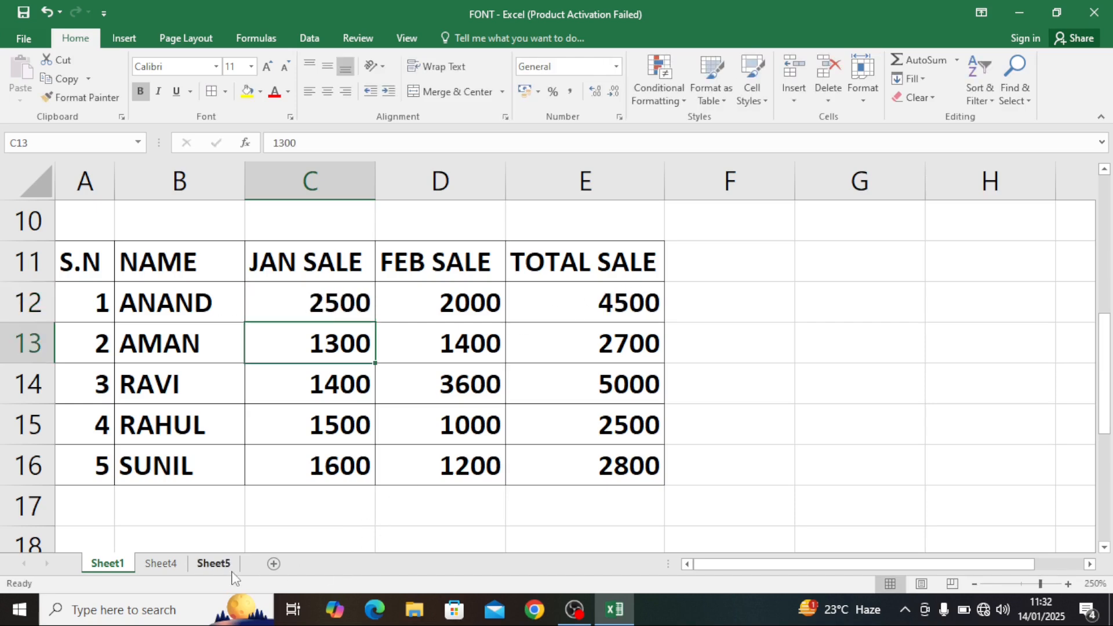
pyautogui.click(213, 564)
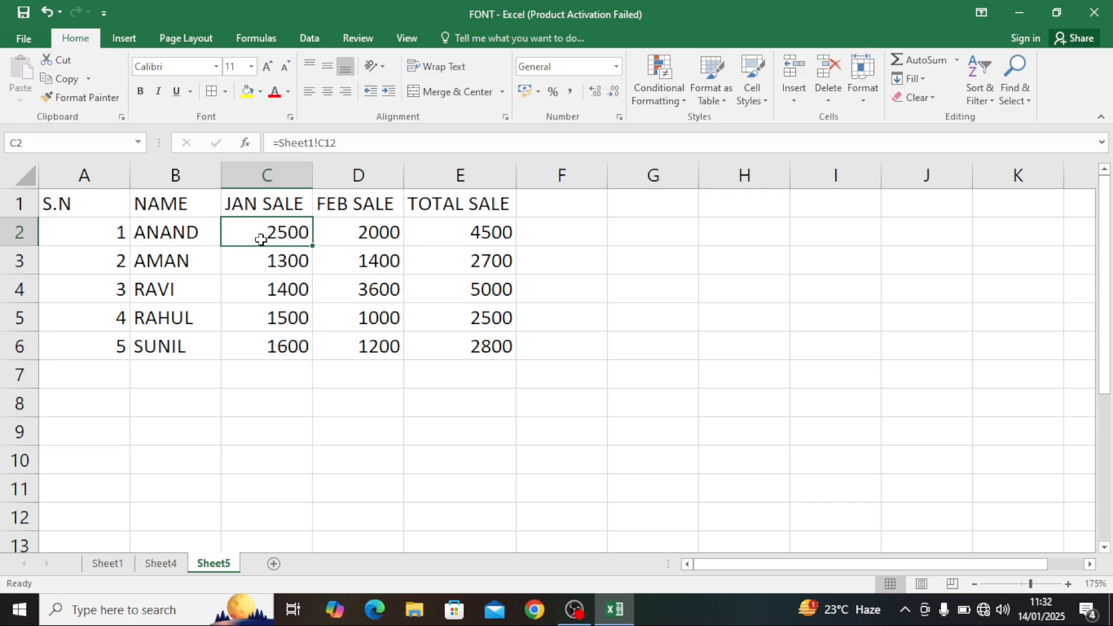
pyautogui.click(483, 233)
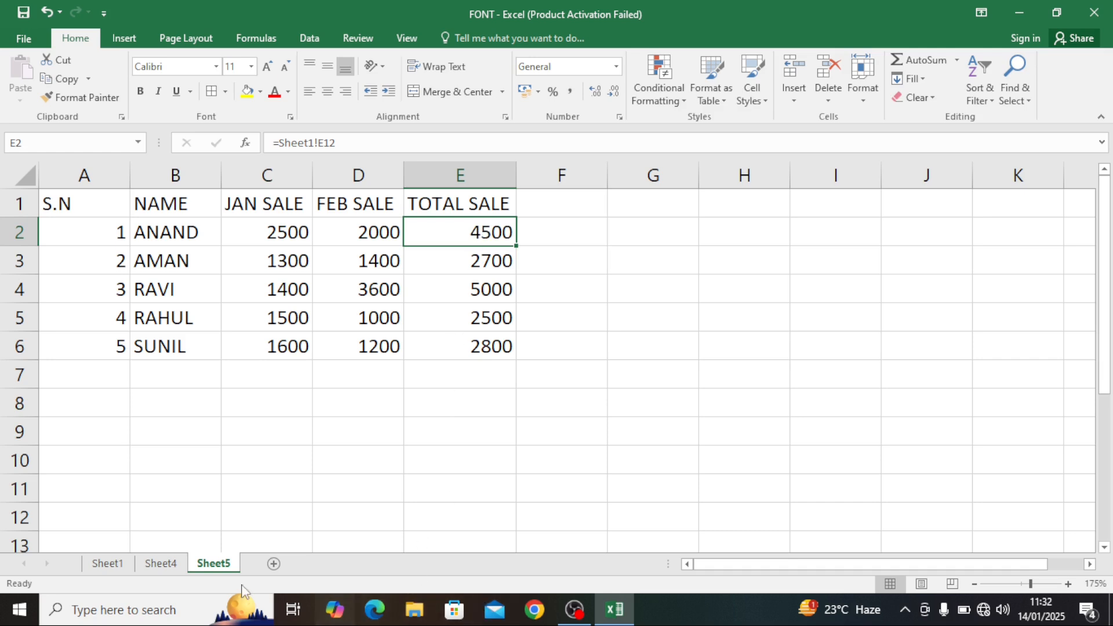
# - Replace the person's name in cell B12 of Sheet1 with a different first name
pyautogui.click(107, 564)
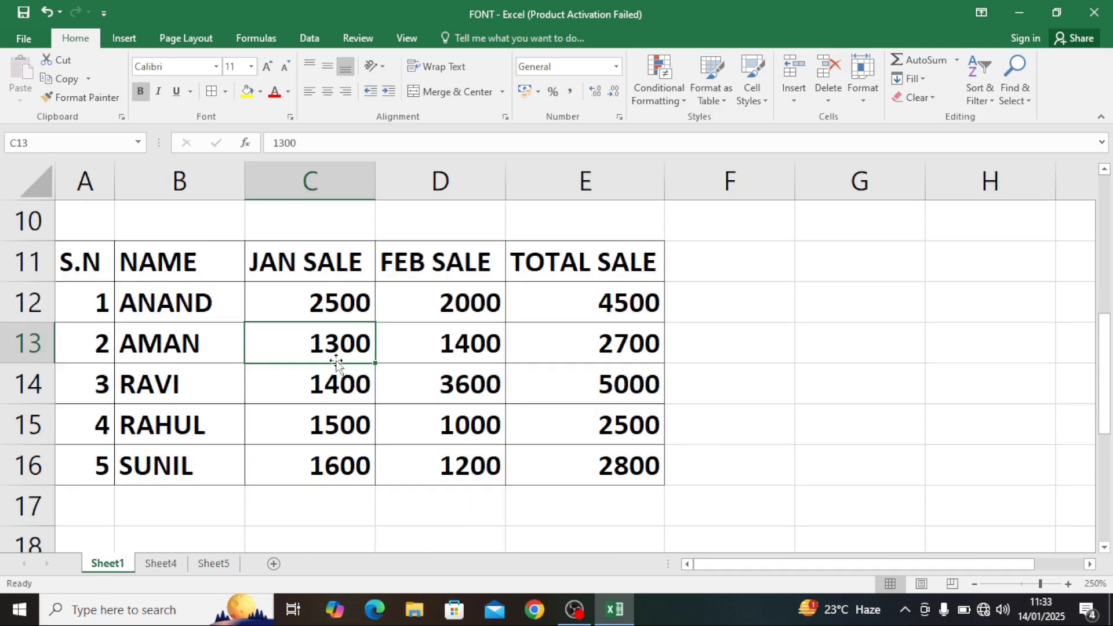
pyautogui.click(150, 318)
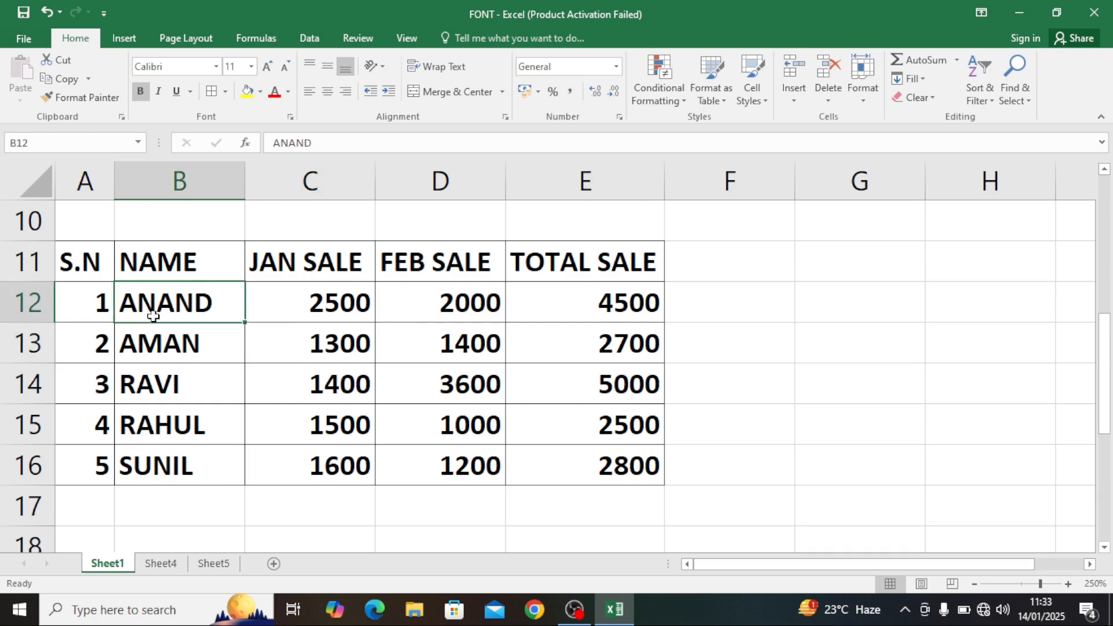
pyautogui.write('SANJAY')
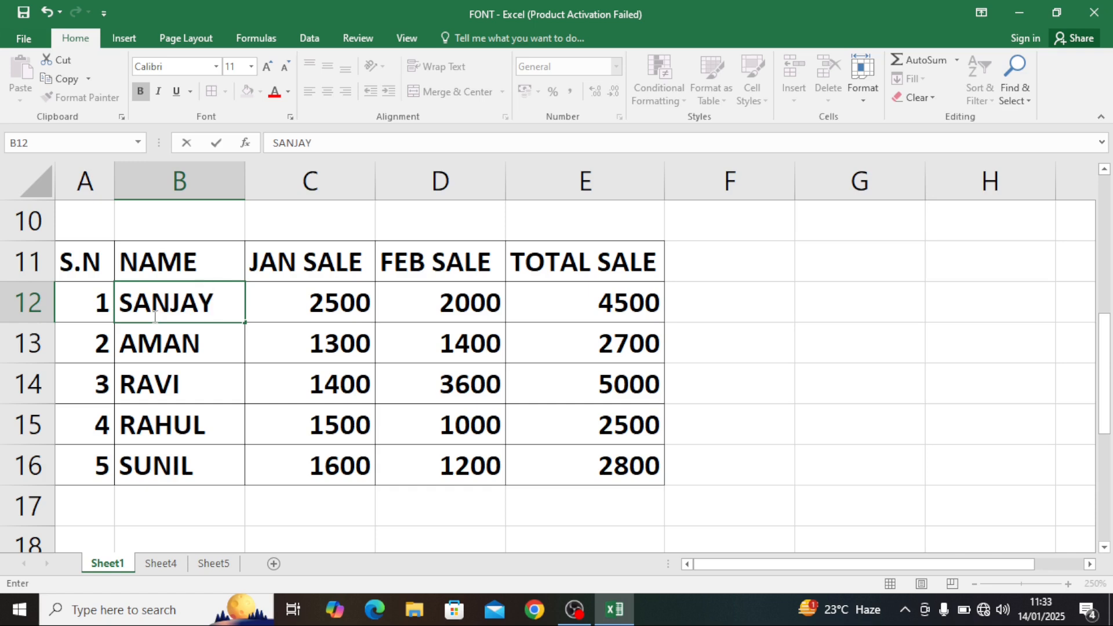
pyautogui.click(255, 360)
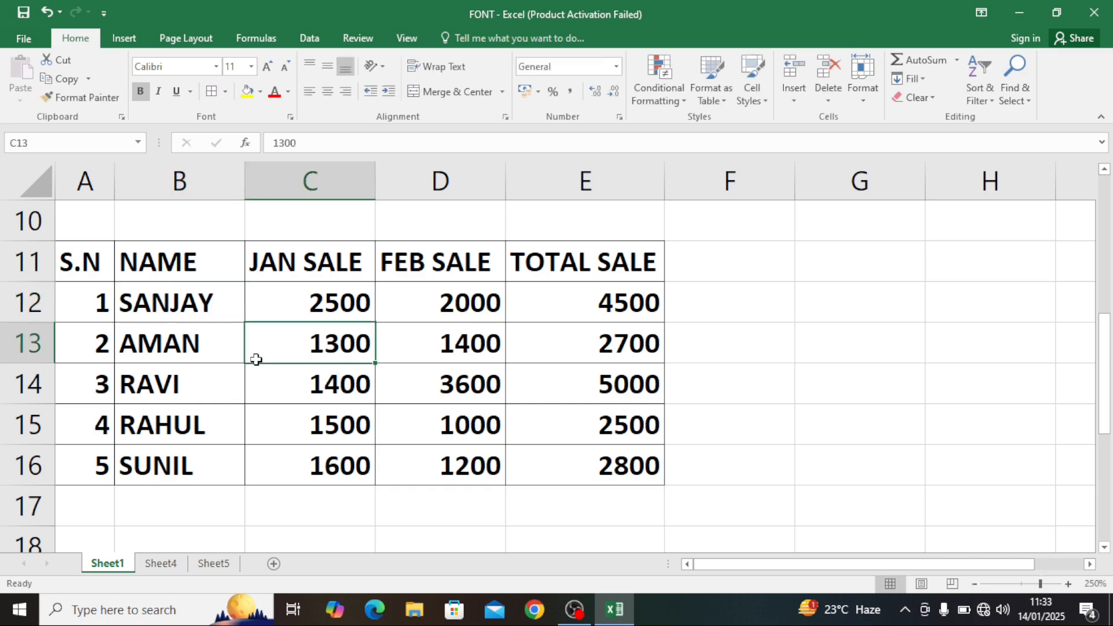
# - Check the linked name in B2 and the link formula in C6 of Sheet5
pyautogui.click(227, 567)
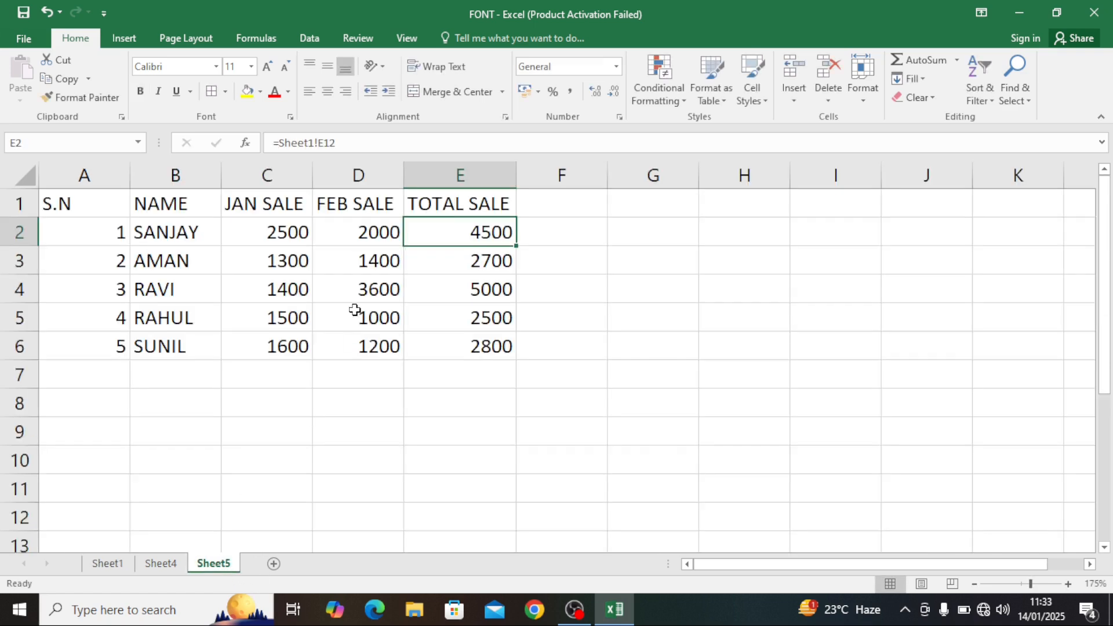
pyautogui.click(172, 232)
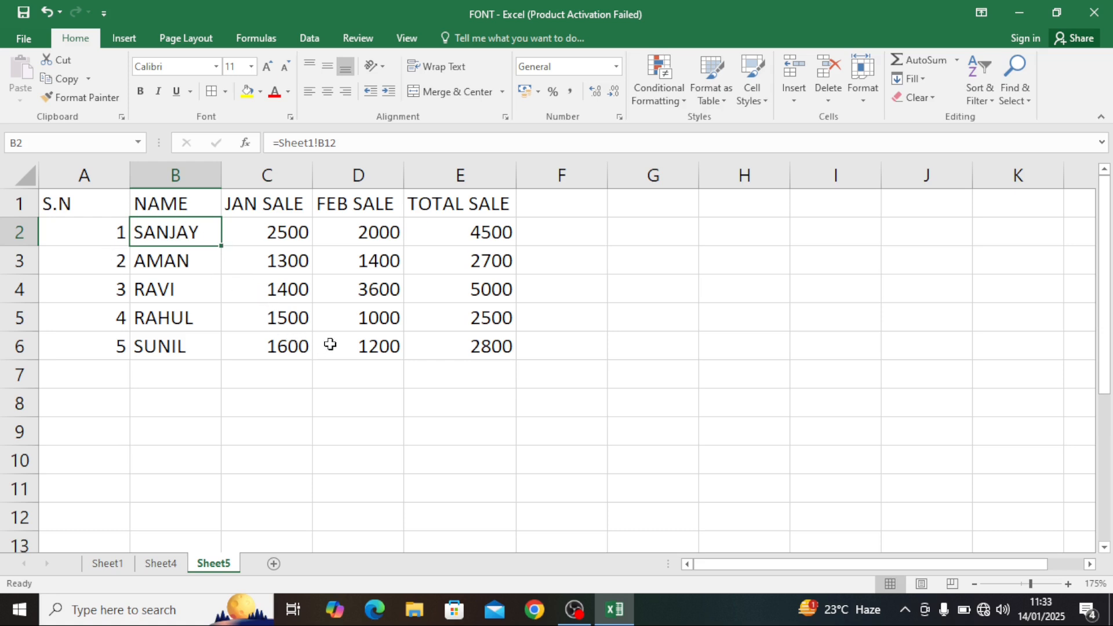
pyautogui.click(261, 346)
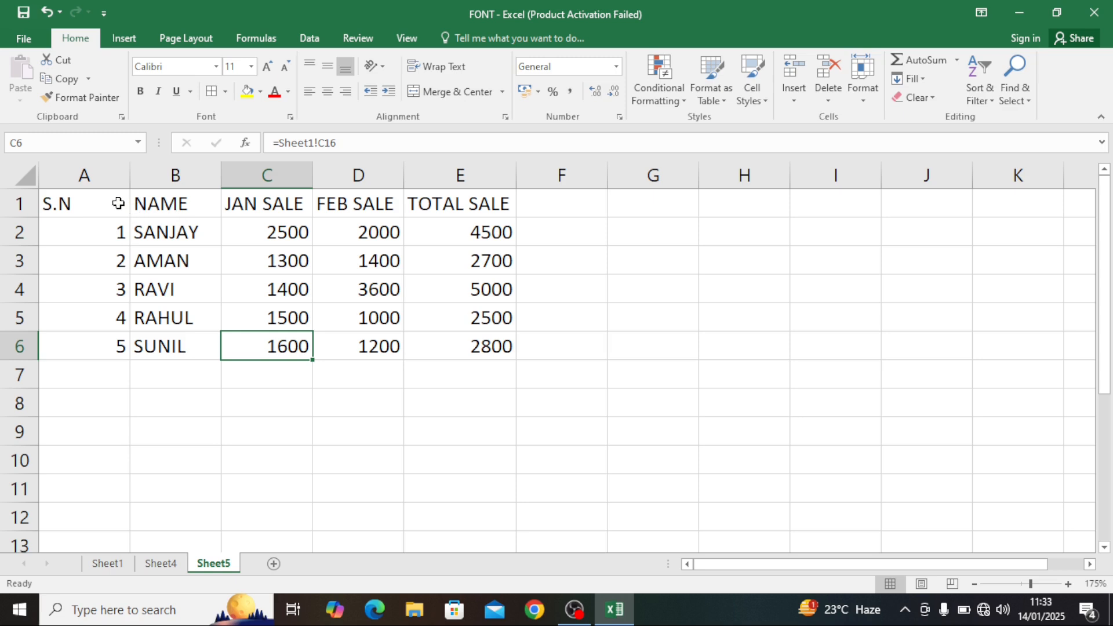
# - Compare the linked table A1:E6 in Sheet5, including its cell link formulas, with the source table A11:E16 in Sheet1
pyautogui.moveTo(119, 203); pyautogui.dragTo(510, 357)
pyautogui.click(451, 357)
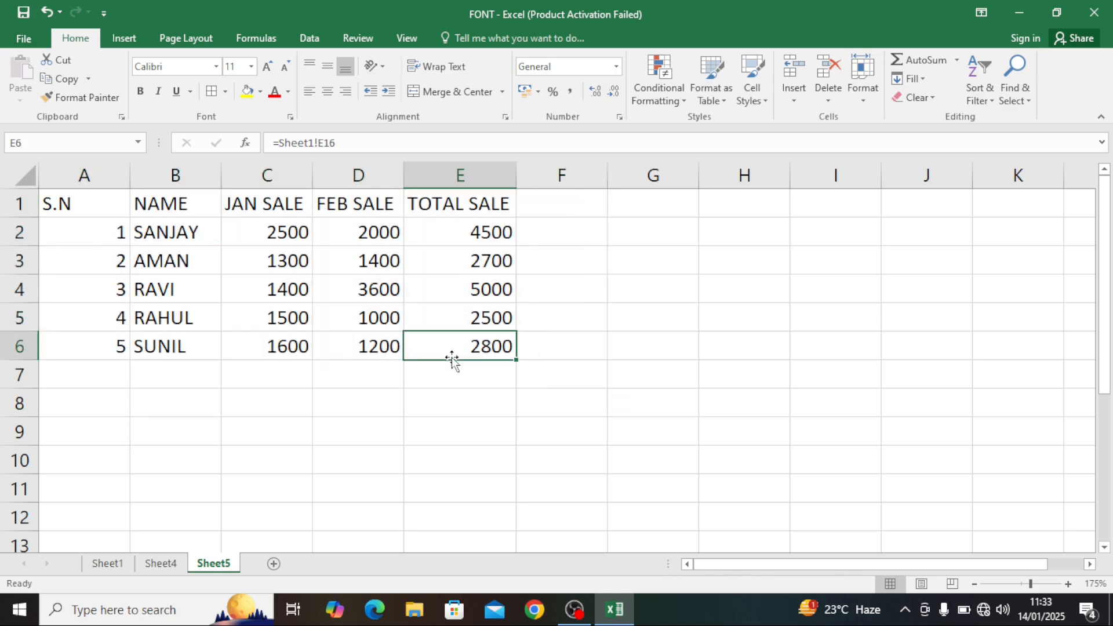
pyautogui.click(107, 563)
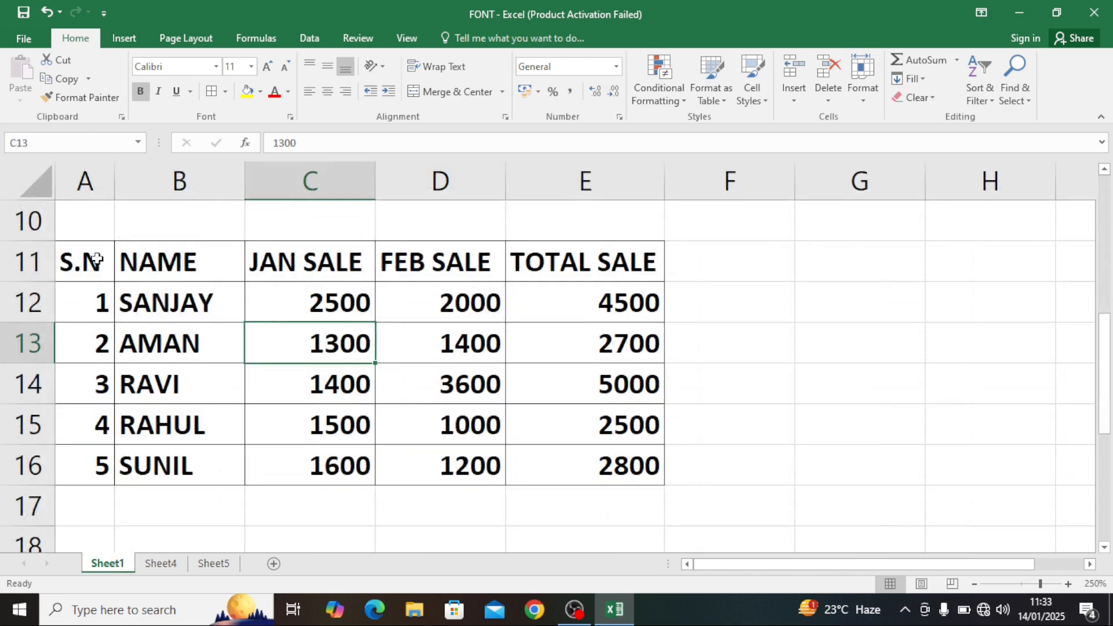
pyautogui.moveTo(97, 260); pyautogui.dragTo(576, 476)
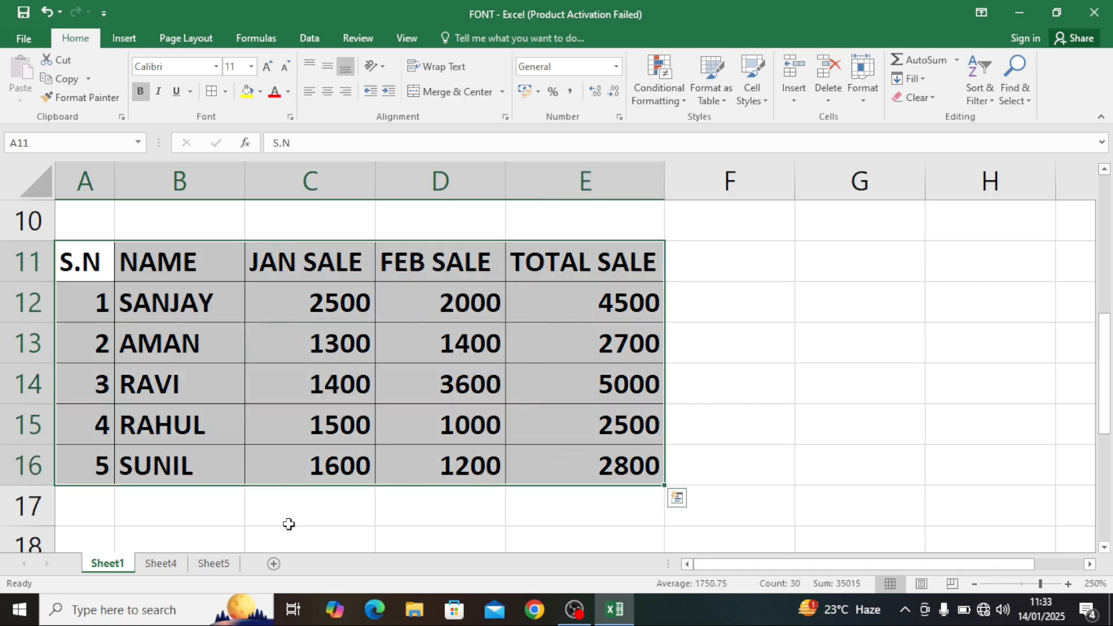
pyautogui.click(212, 563)
pyautogui.click(249, 209)
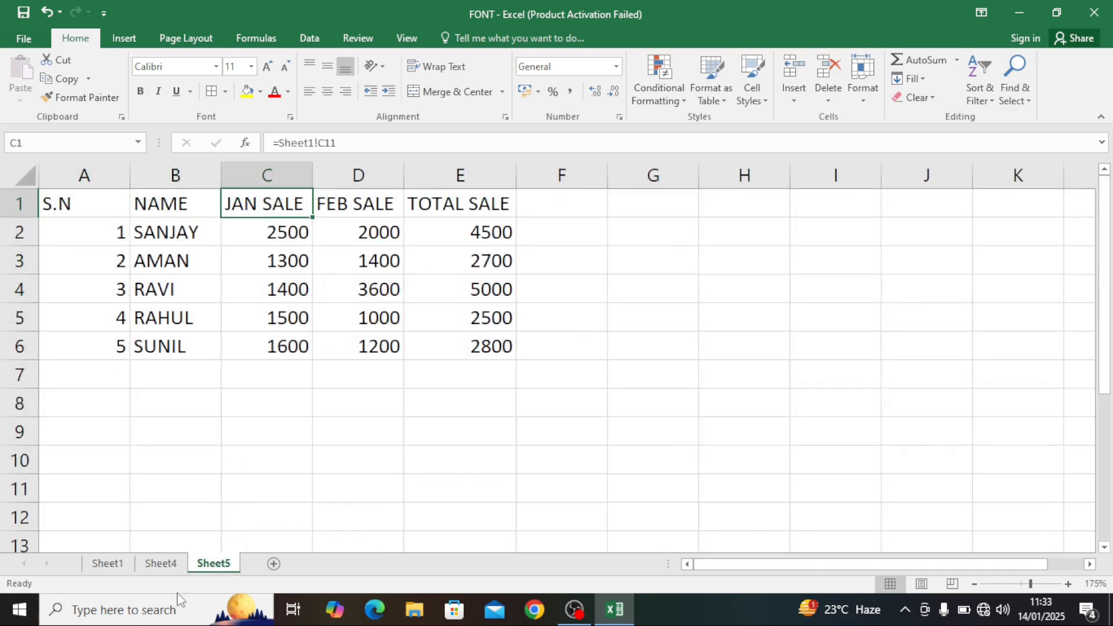
pyautogui.click(119, 566)
pyautogui.click(93, 264)
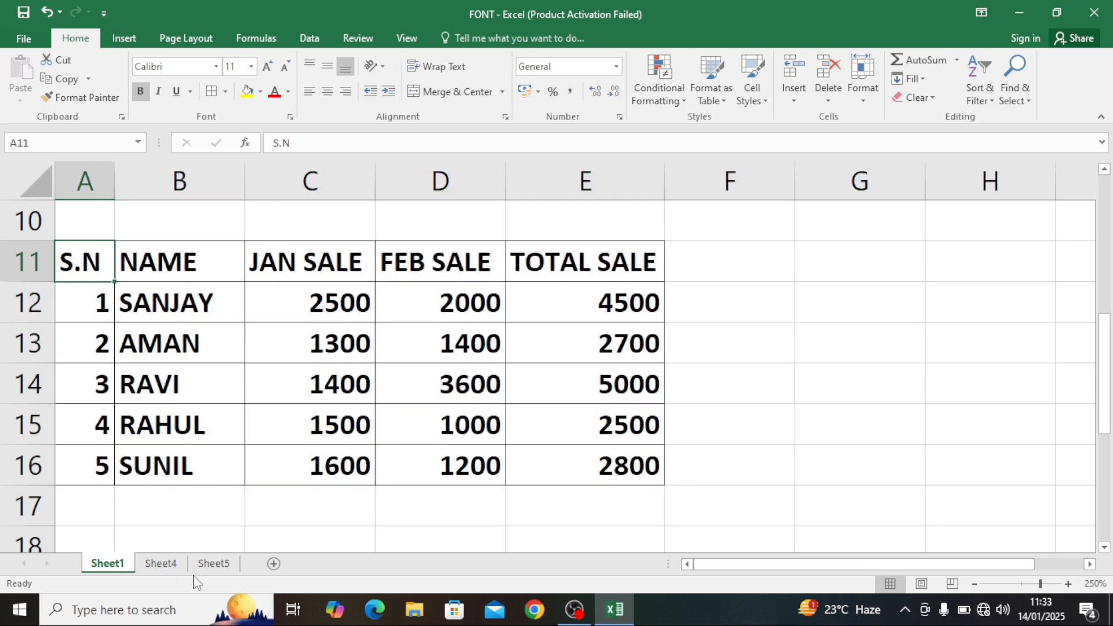
pyautogui.click(213, 564)
pyautogui.click(180, 286)
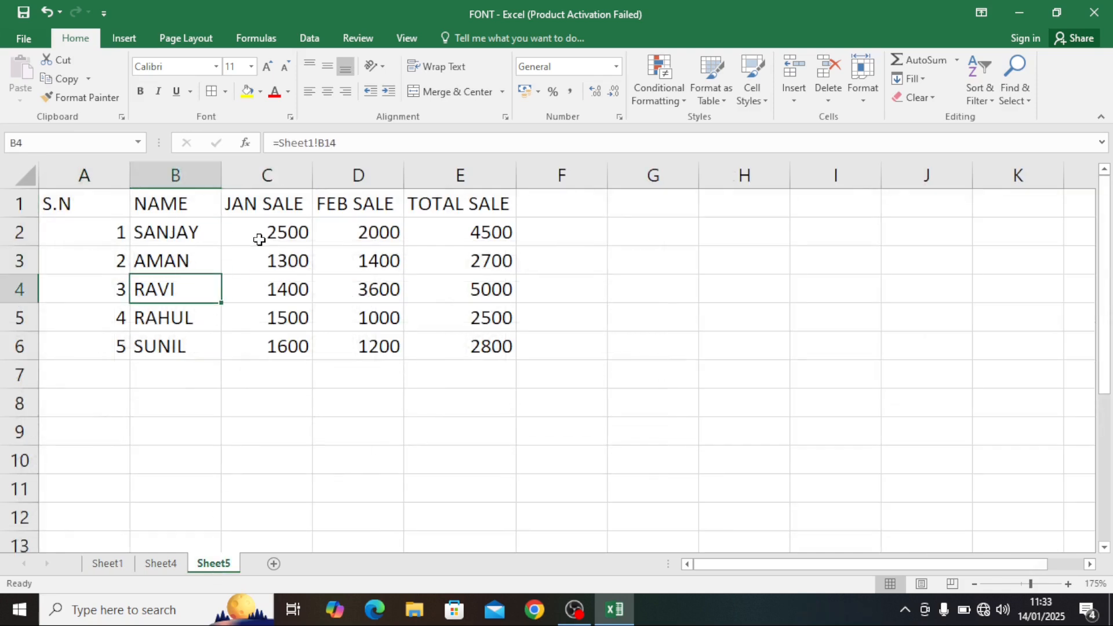